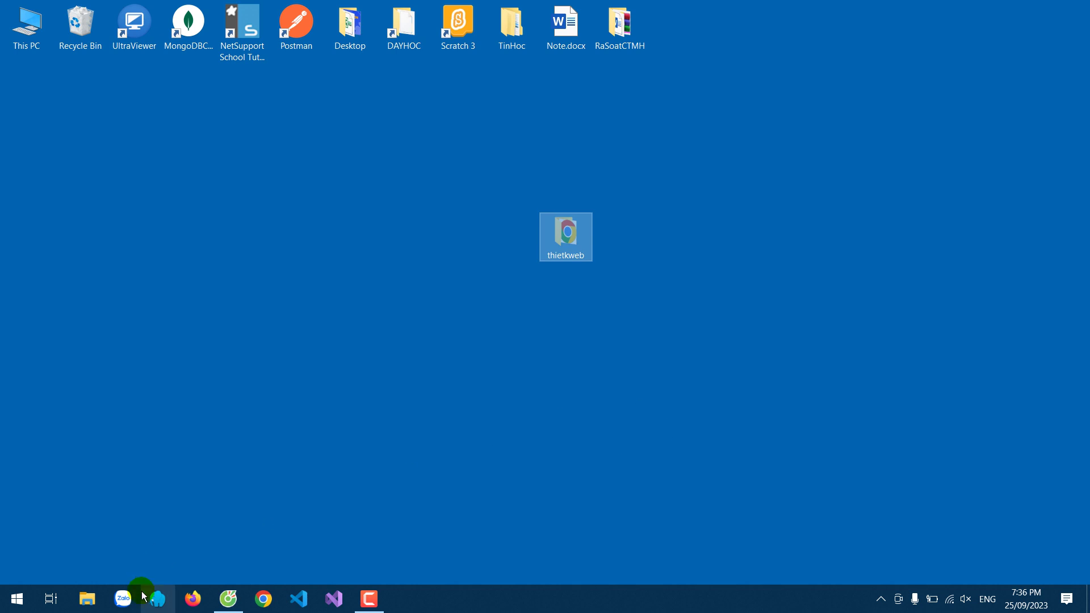
Step: Paste the copied thietkweb folder into the CCQ2211AB2 project folder under D:\Website\PHP using File Explorer
click(93, 603)
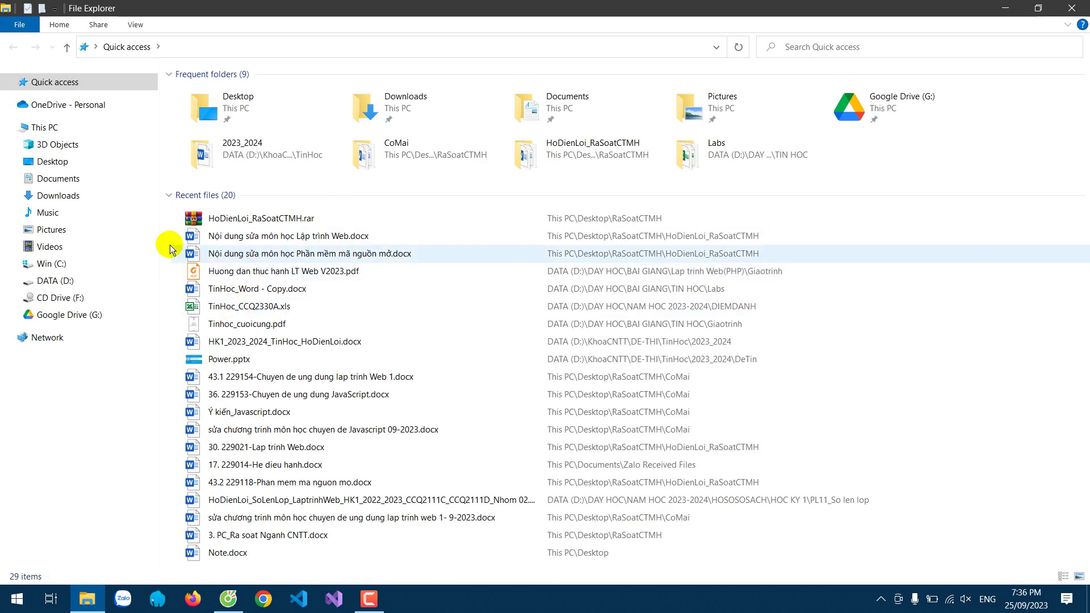
click(50, 283)
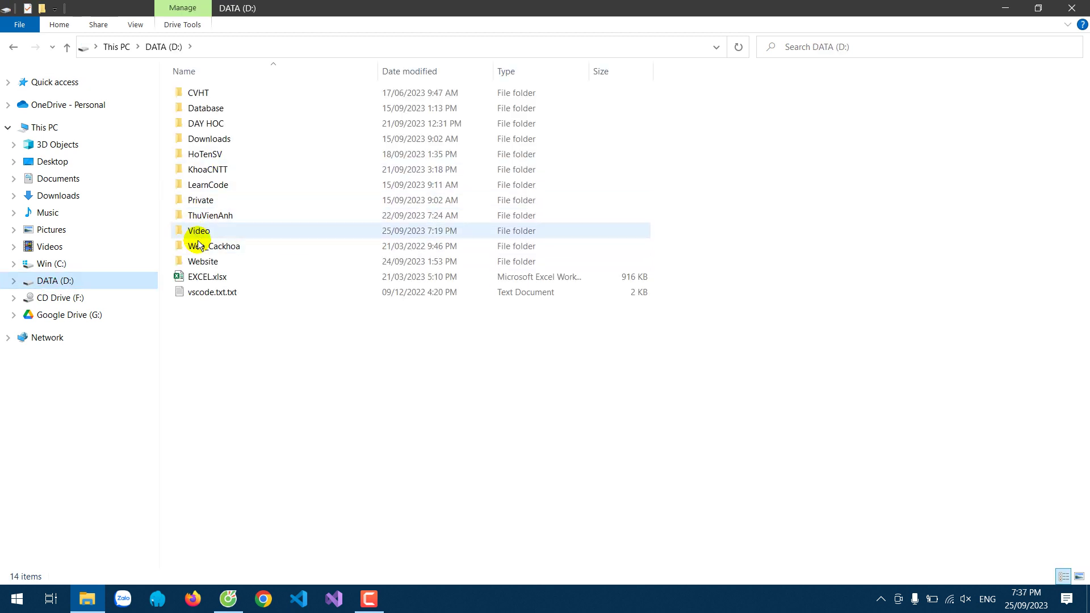
double_click(203, 262)
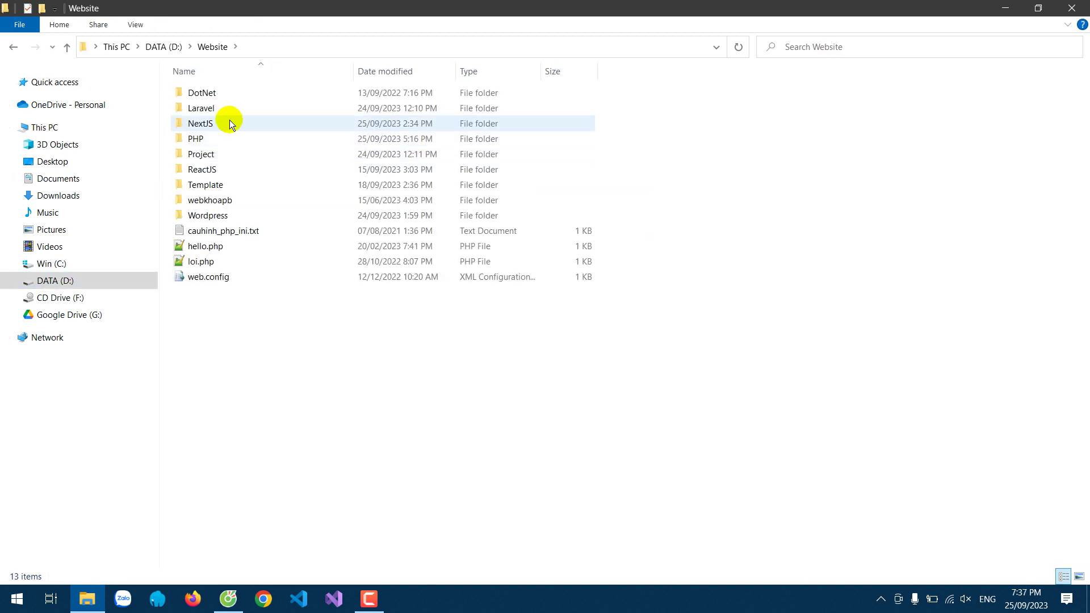
double_click(212, 138)
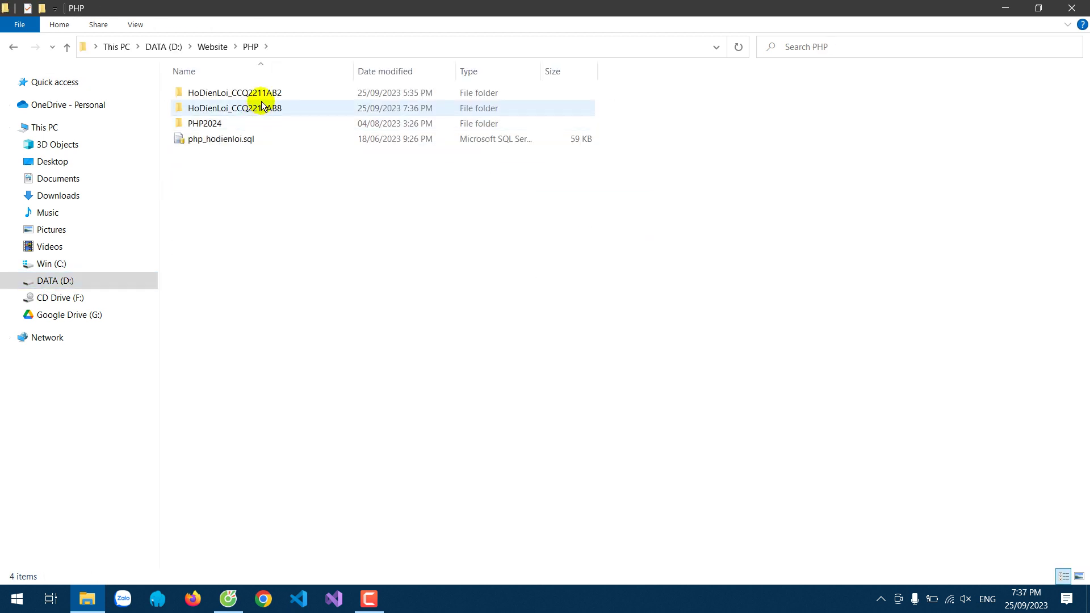
double_click(260, 94)
right_click(219, 254)
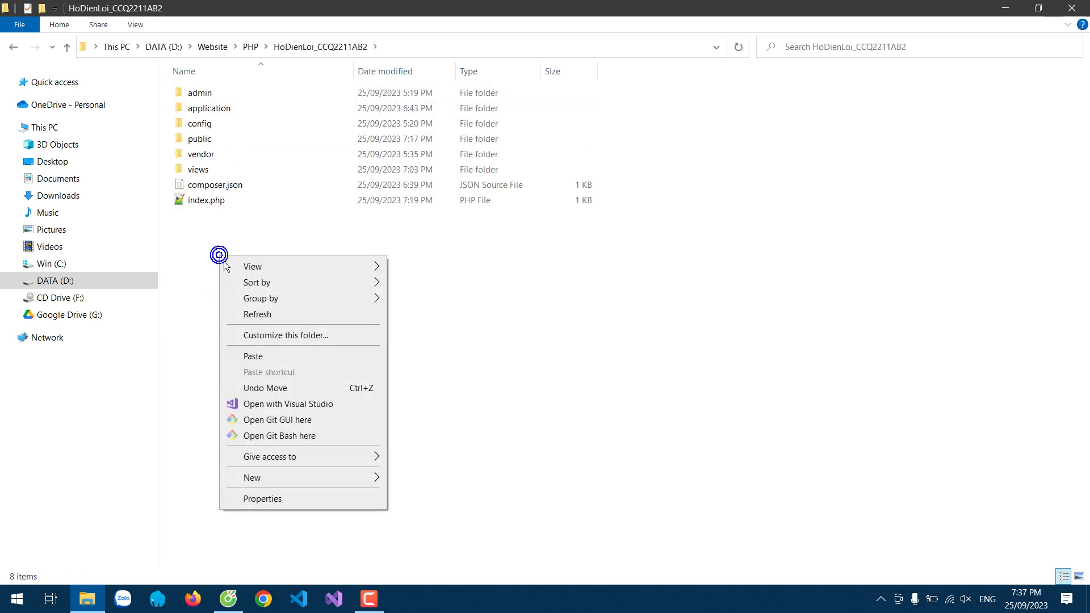
click(262, 355)
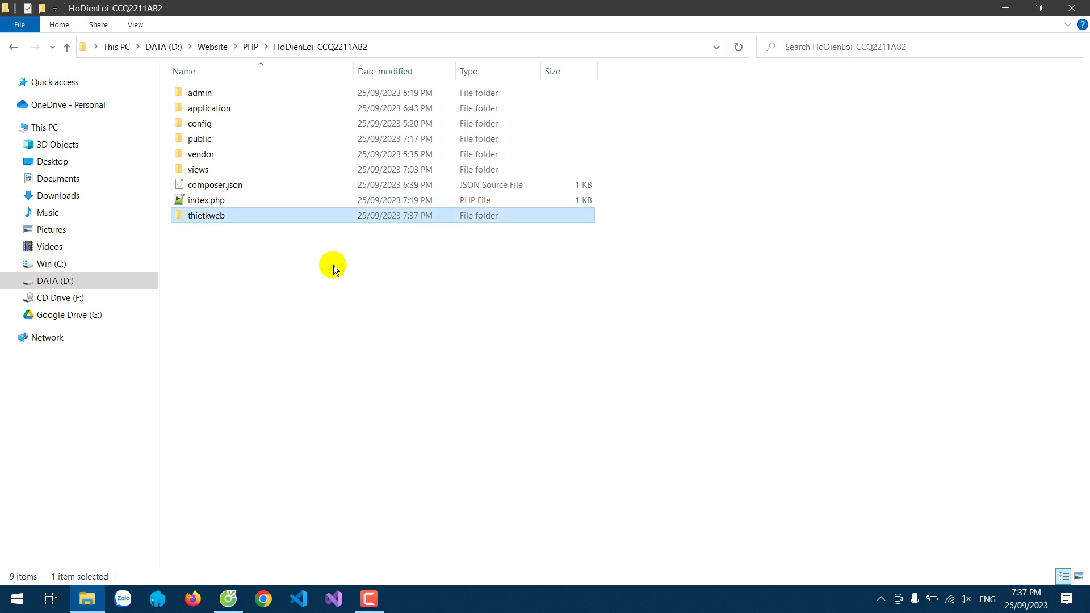
click(233, 258)
Step: Open Git Bash in the project folder and initialize a Git repository with git init
right_click(351, 291)
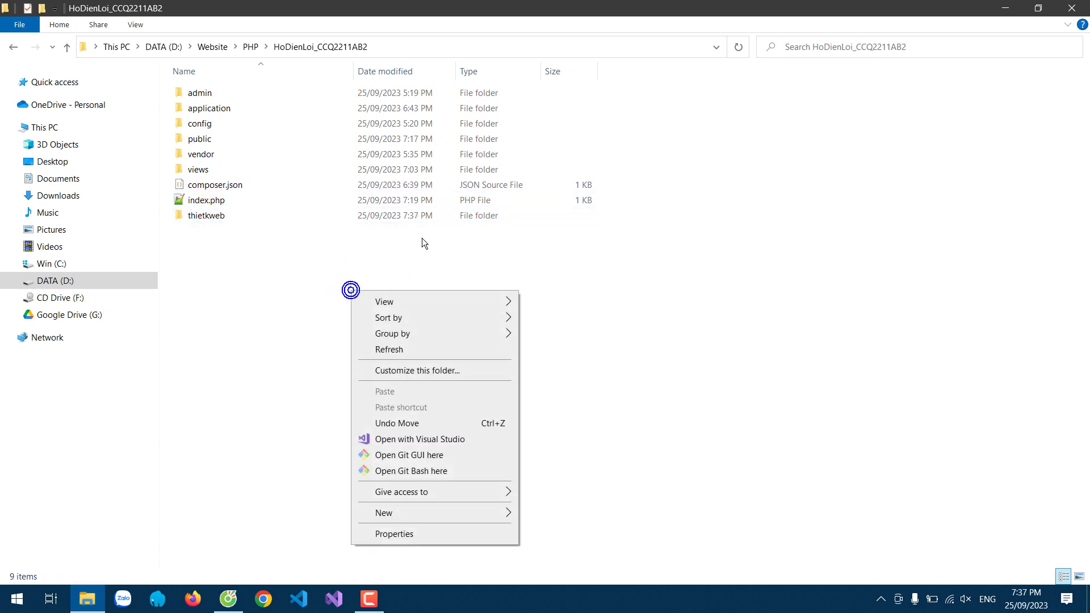
click(418, 472)
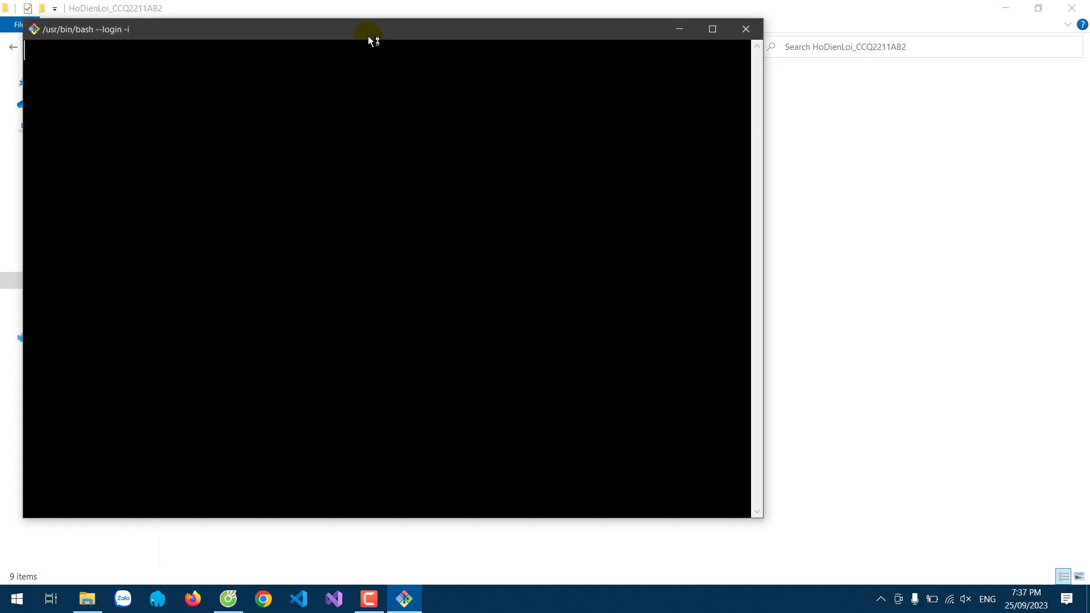
drag(345, 29, 514, 298)
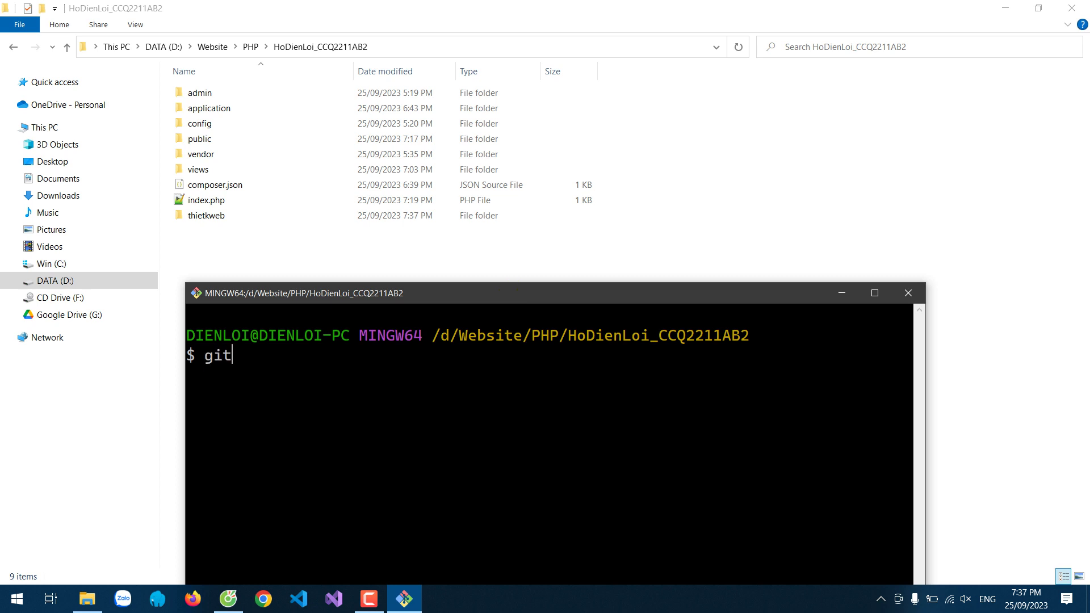
text(git init)
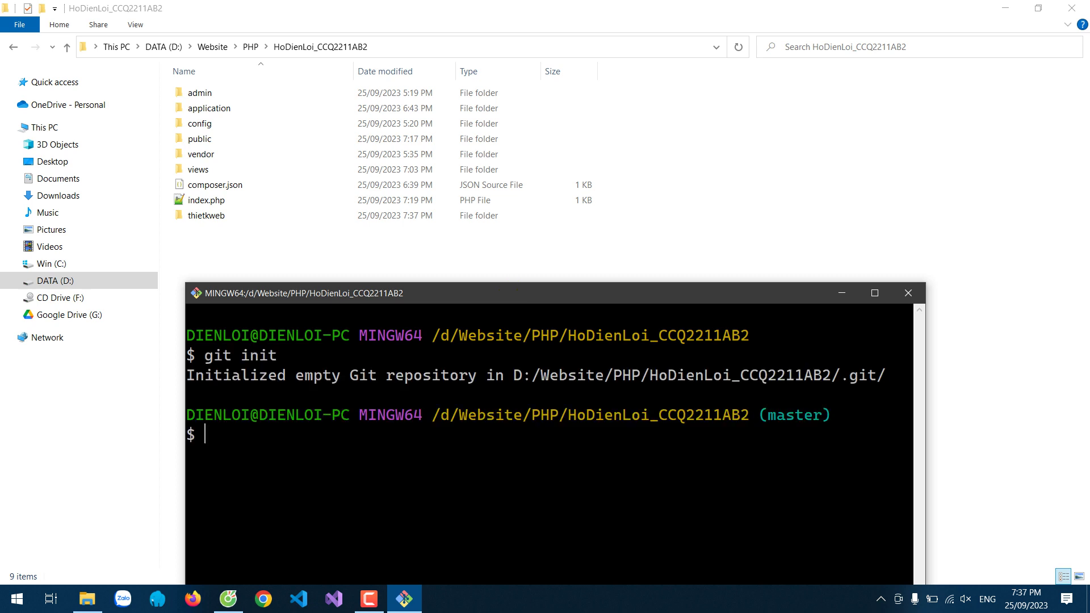
text(git a)
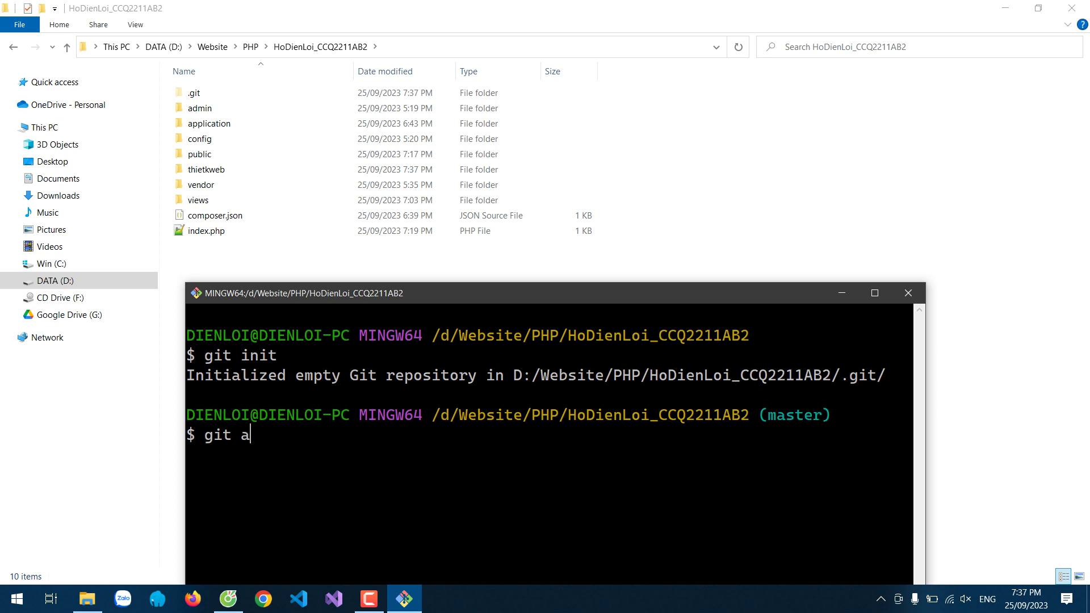
text(dd)
key(BackSpace)
key(BackSpace)
key(BackSpace)
key(BackSpace)
key(BackSpace)
key(BackSpace)
key(BackSpace)
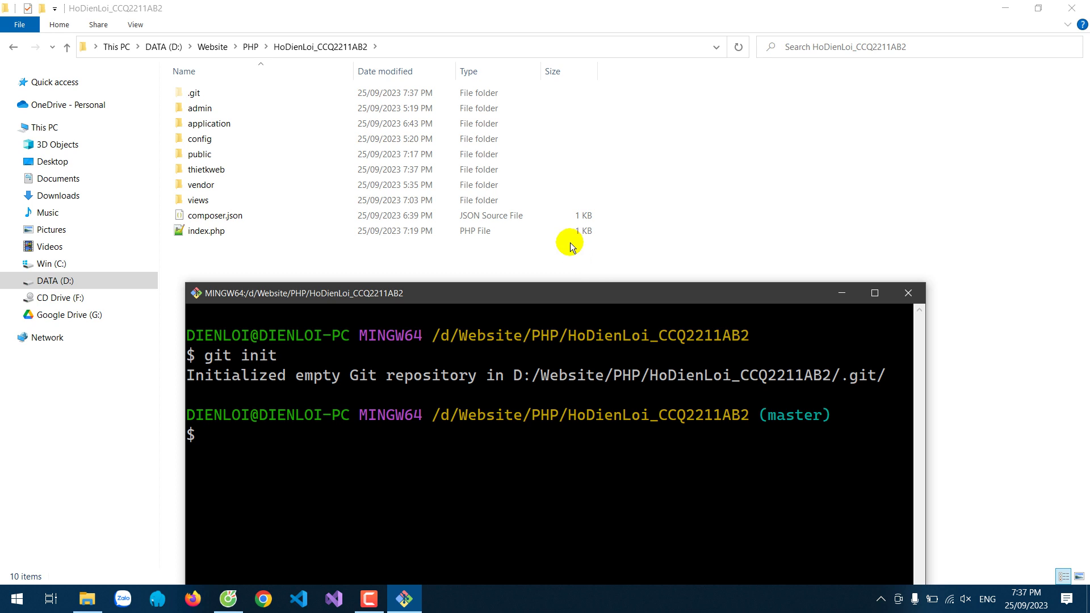
Step: Create a new empty text document in the project folder and name it .gitignore without the .txt extension
click(235, 263)
right_click(235, 262)
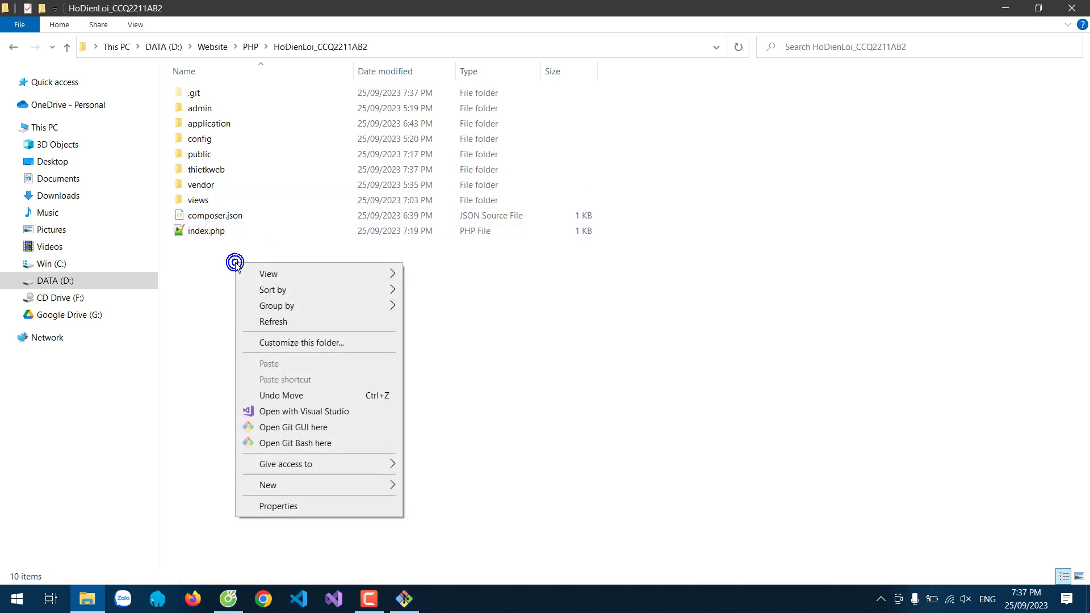
click(295, 486)
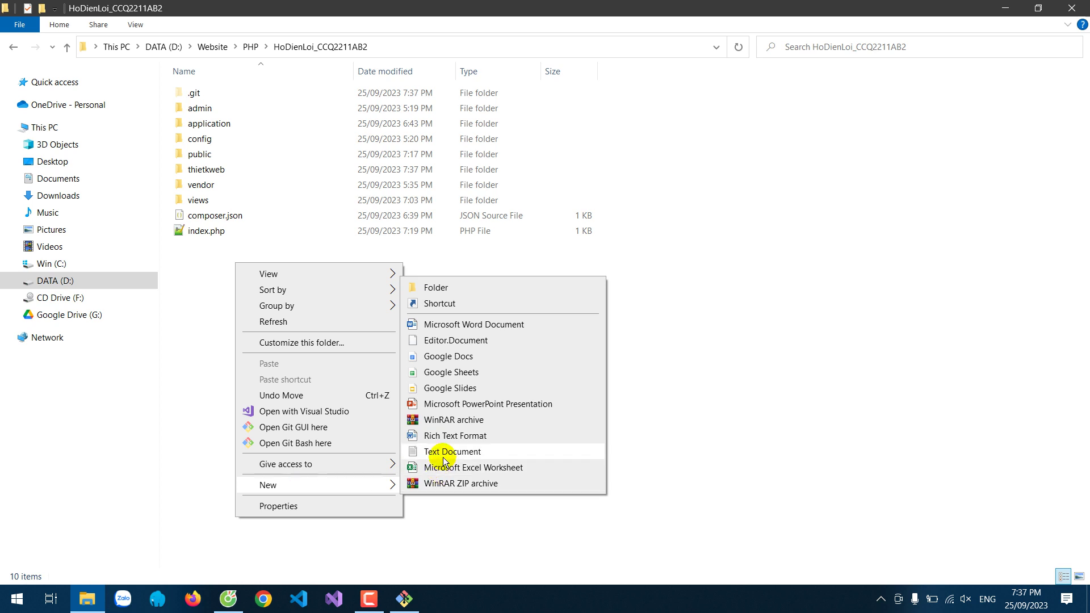
click(444, 458)
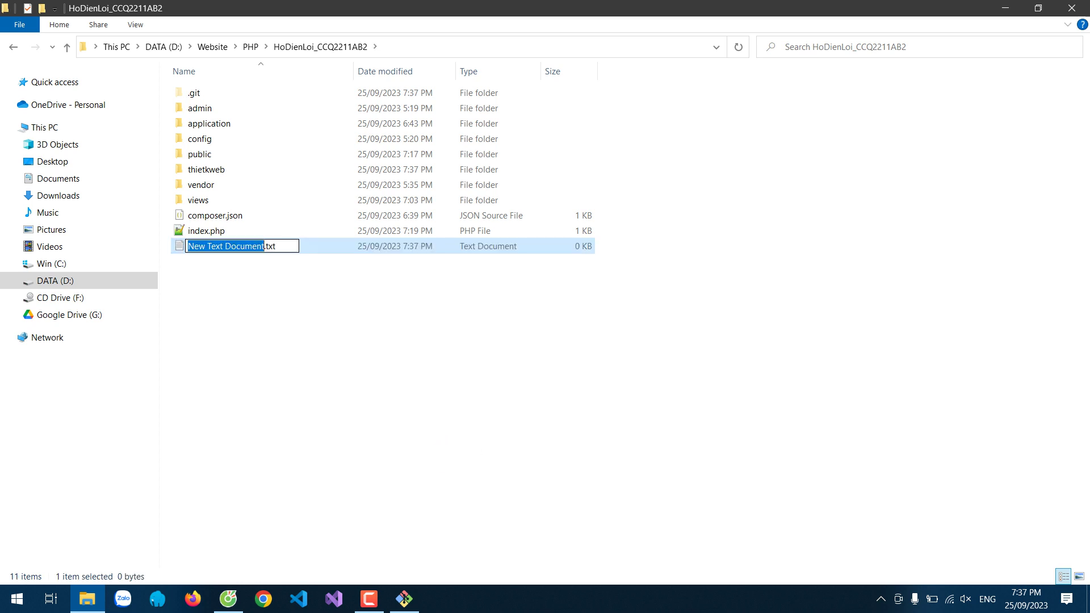
key(BackSpace)
text(.gi)
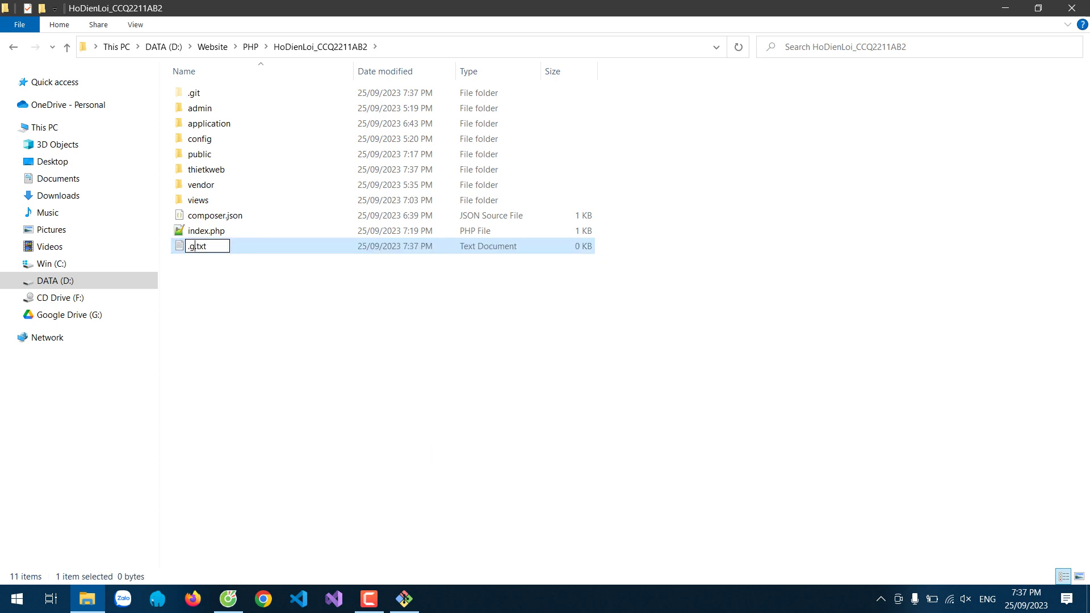
text(tignore)
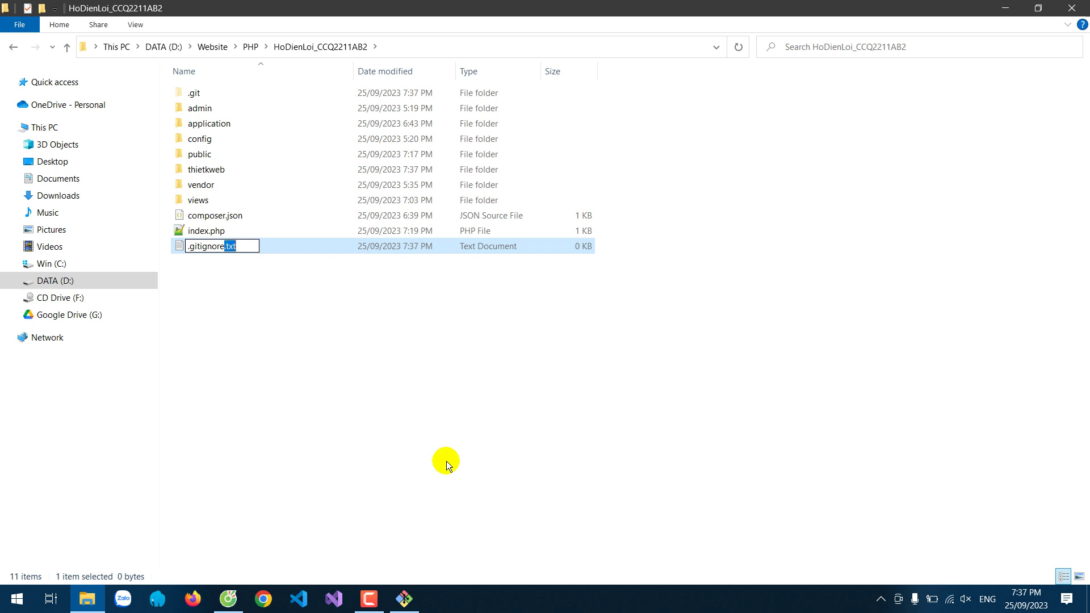
key(BackSpace)
key(Return)
key(Return)
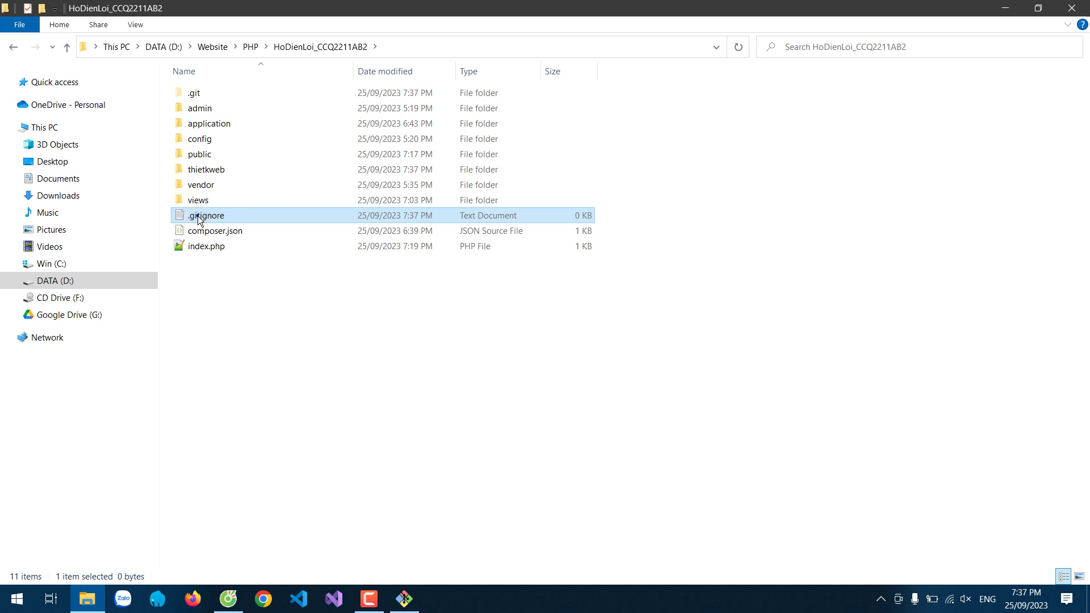
right_click(199, 219)
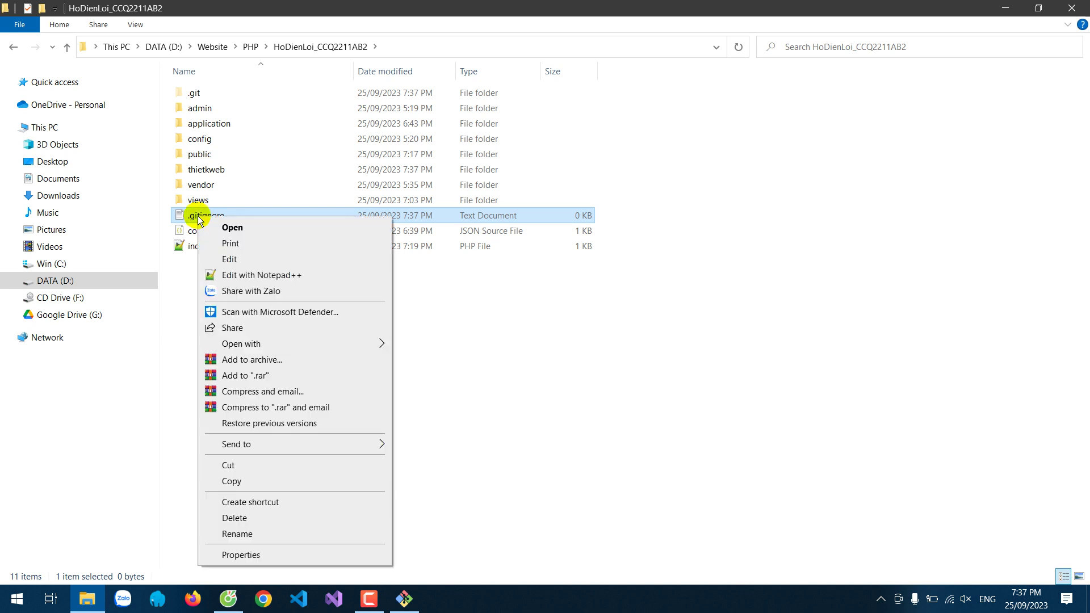
click(290, 277)
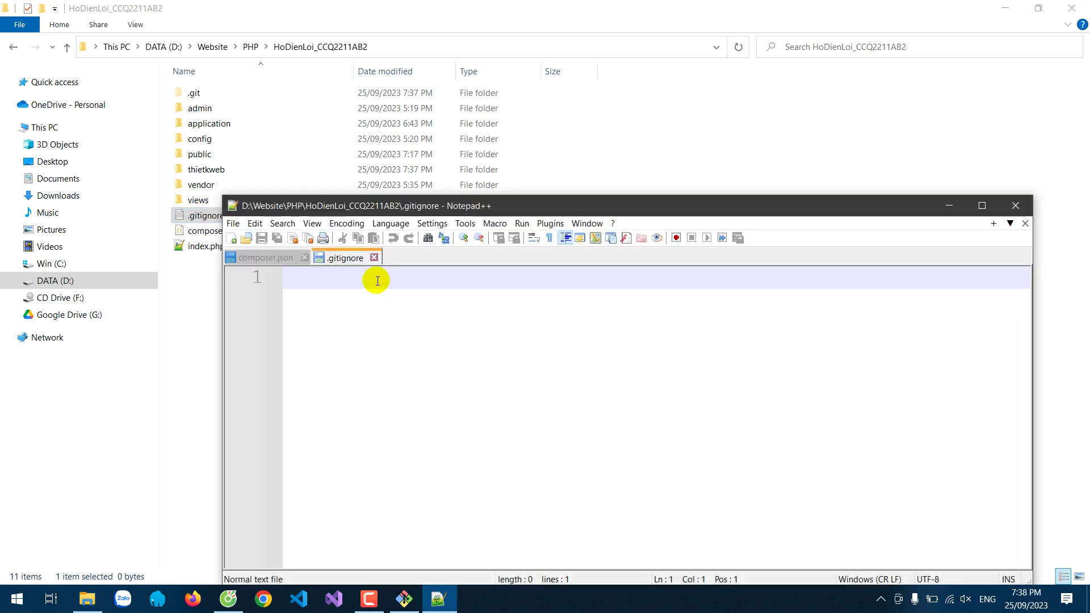
click(1026, 224)
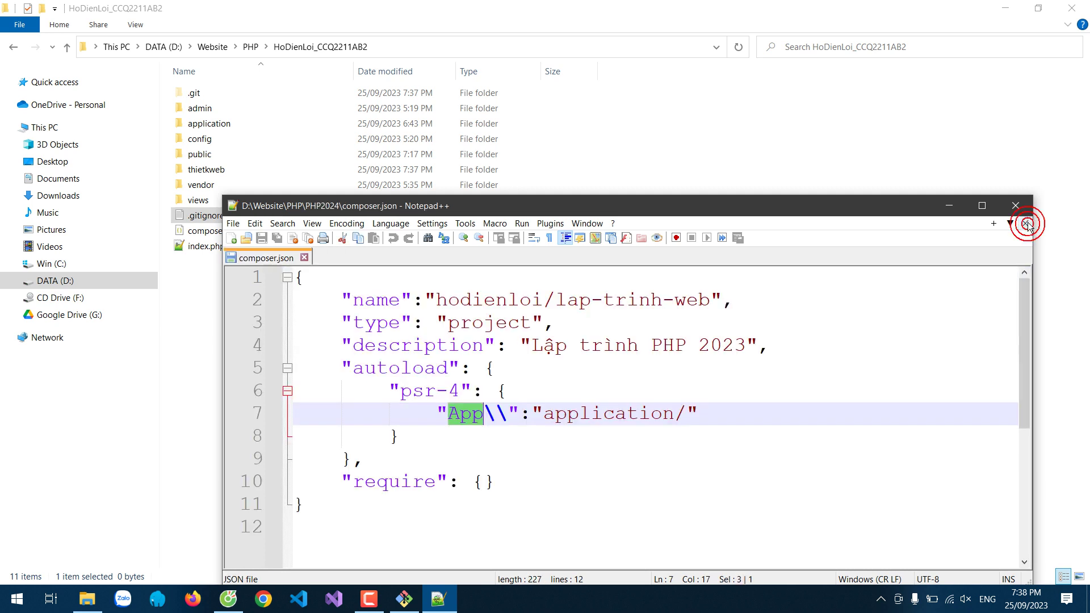
click(1026, 224)
click(1025, 214)
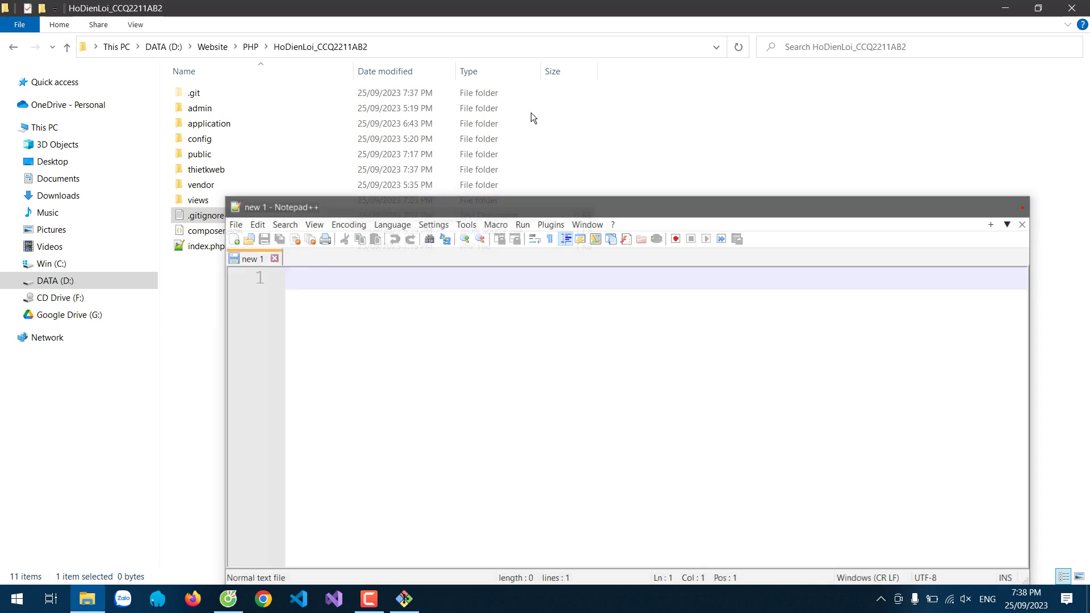
Step: Copy the .gitignore file from the ccq2111ij_chieu5 folder in D:\Website\ReactJS
click(253, 48)
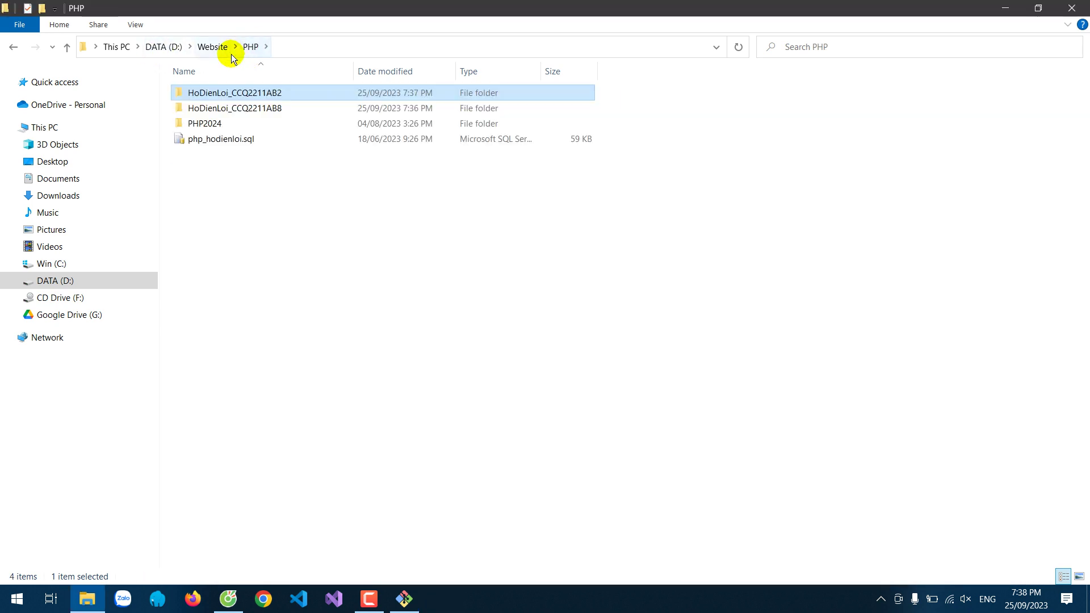
click(227, 49)
double_click(210, 168)
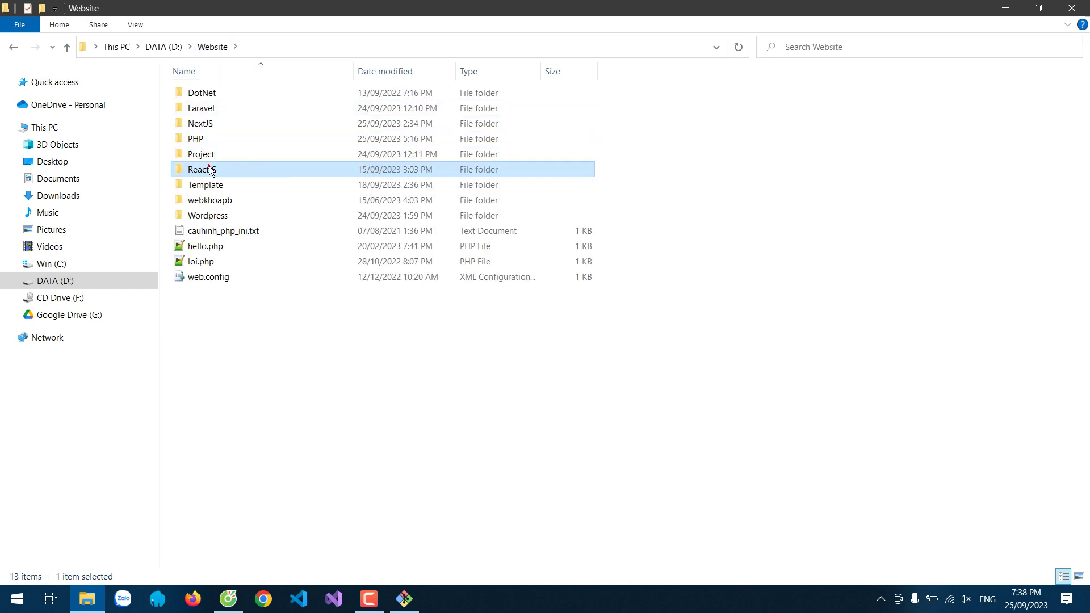
double_click(218, 139)
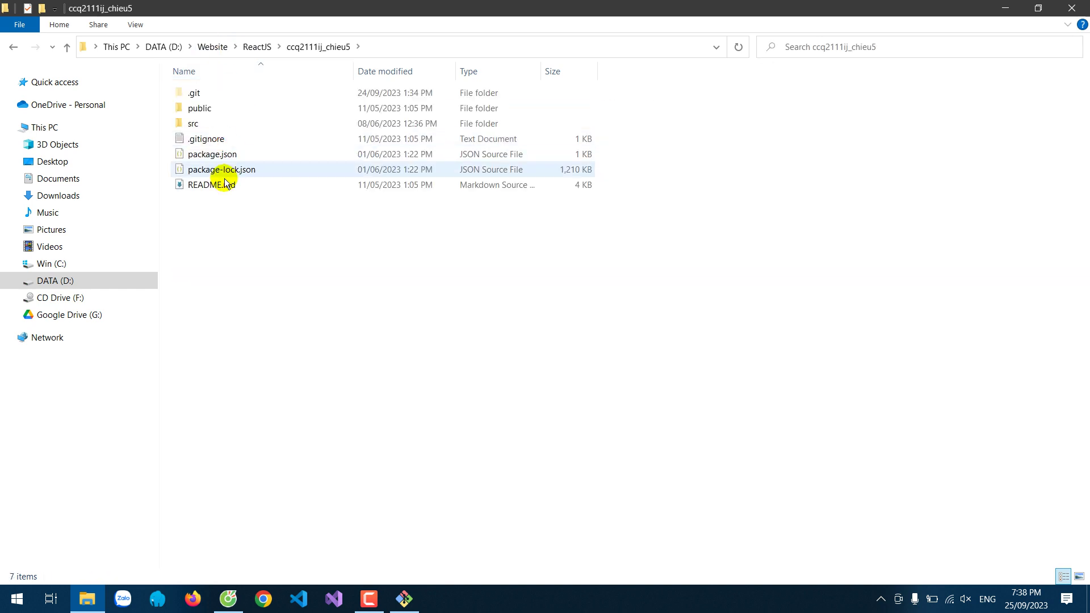
click(207, 140)
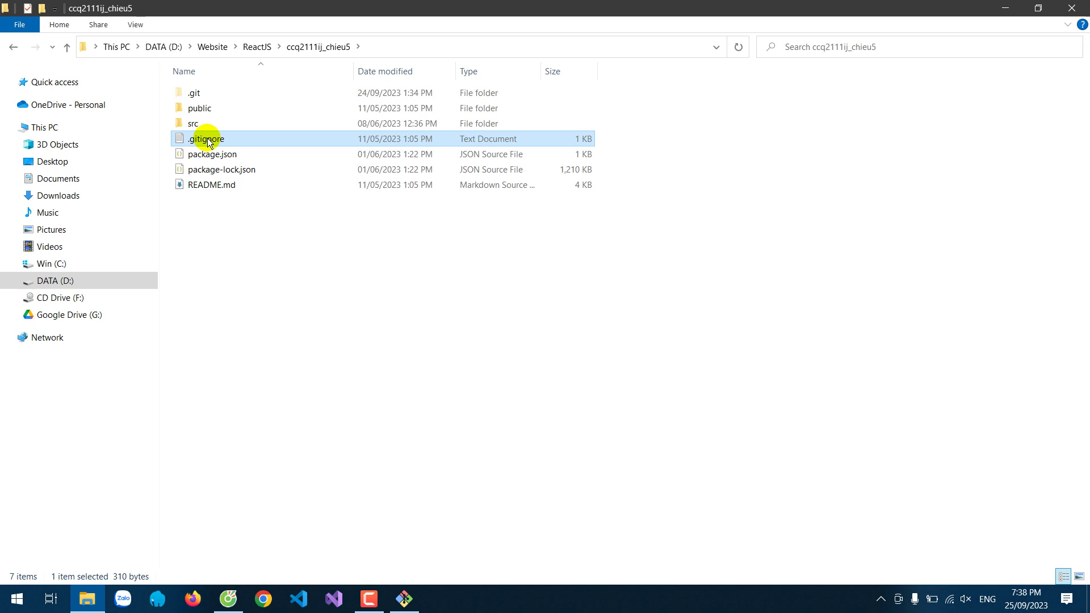
right_click(208, 141)
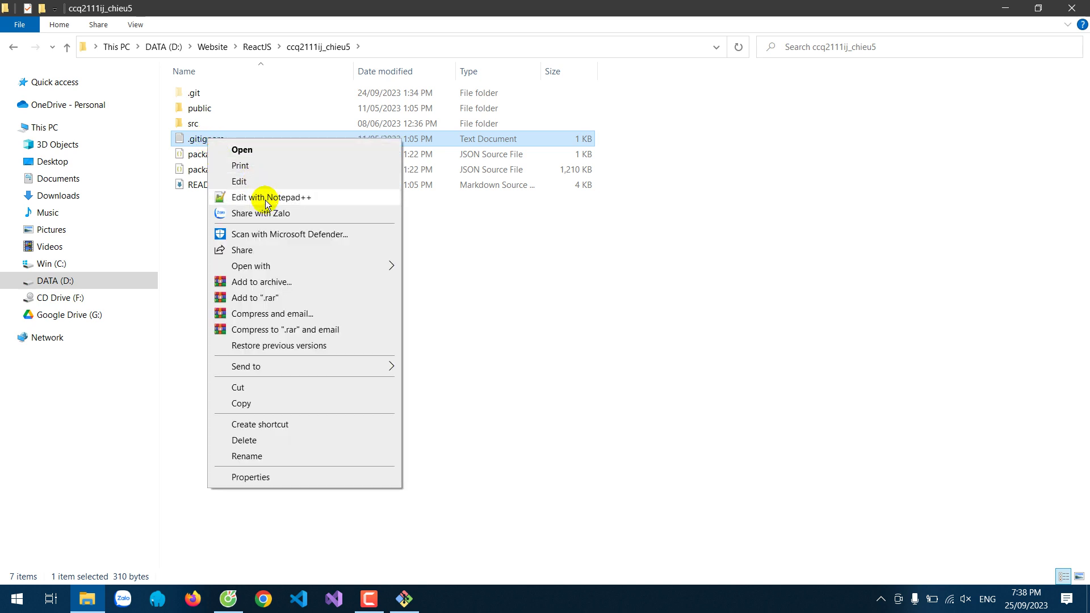
click(240, 403)
Step: Paste the copied .gitignore into the CCQ2211AB2 project folder under D:\Website\PHP, replacing the existing file
click(254, 46)
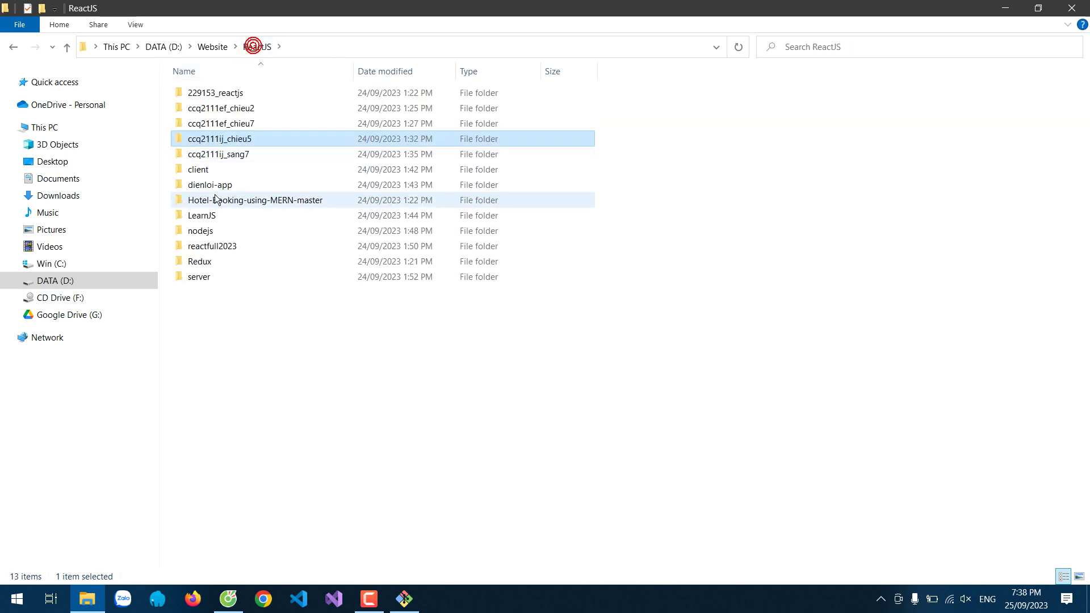
click(205, 48)
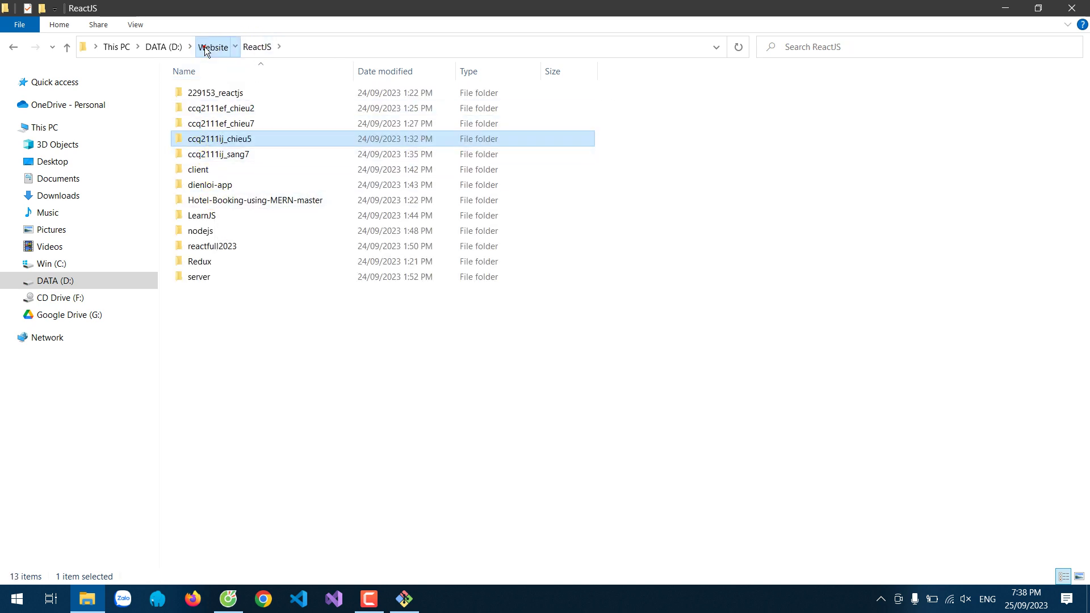
double_click(198, 139)
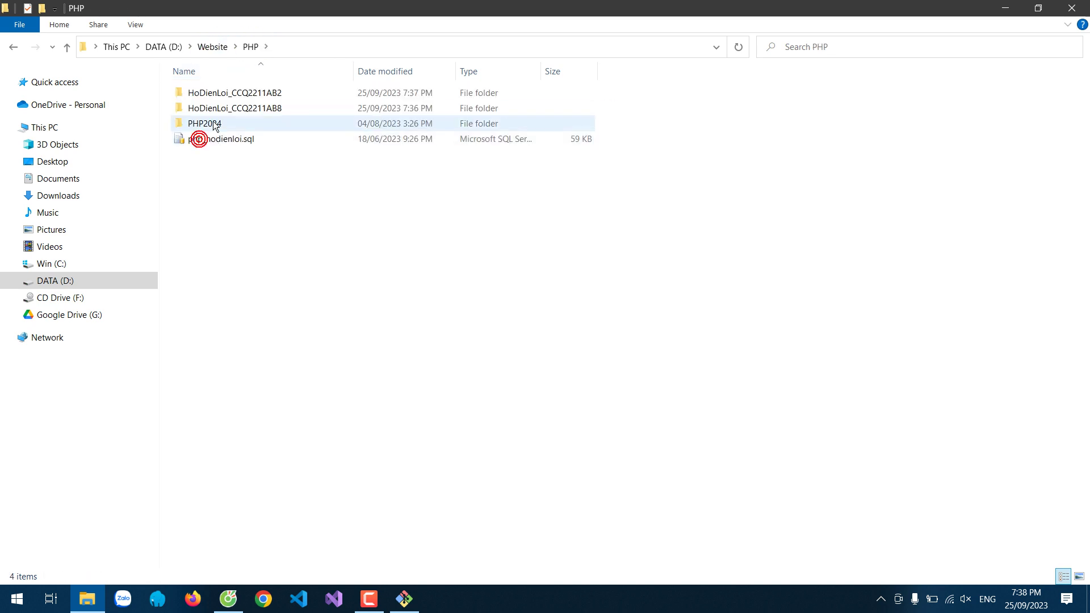
double_click(223, 108)
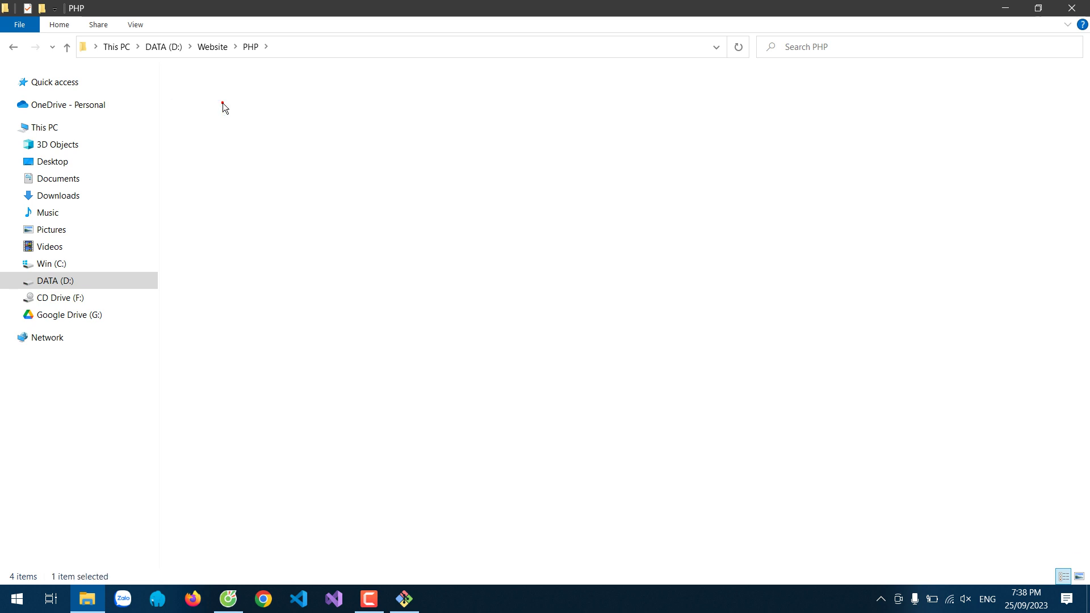
click(251, 47)
double_click(232, 92)
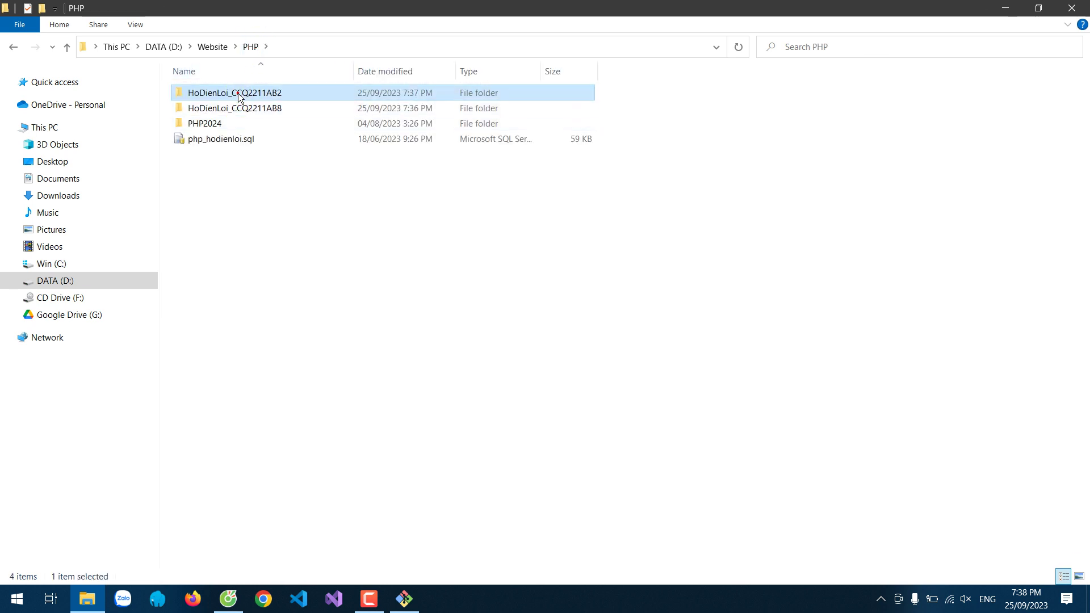
key(ctrl+v)
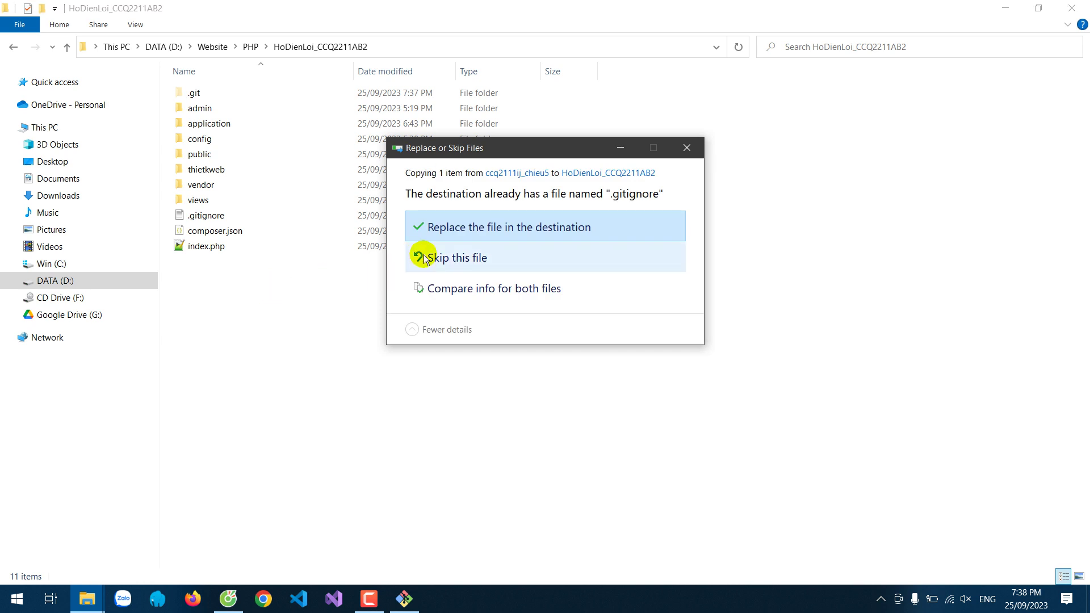
click(433, 224)
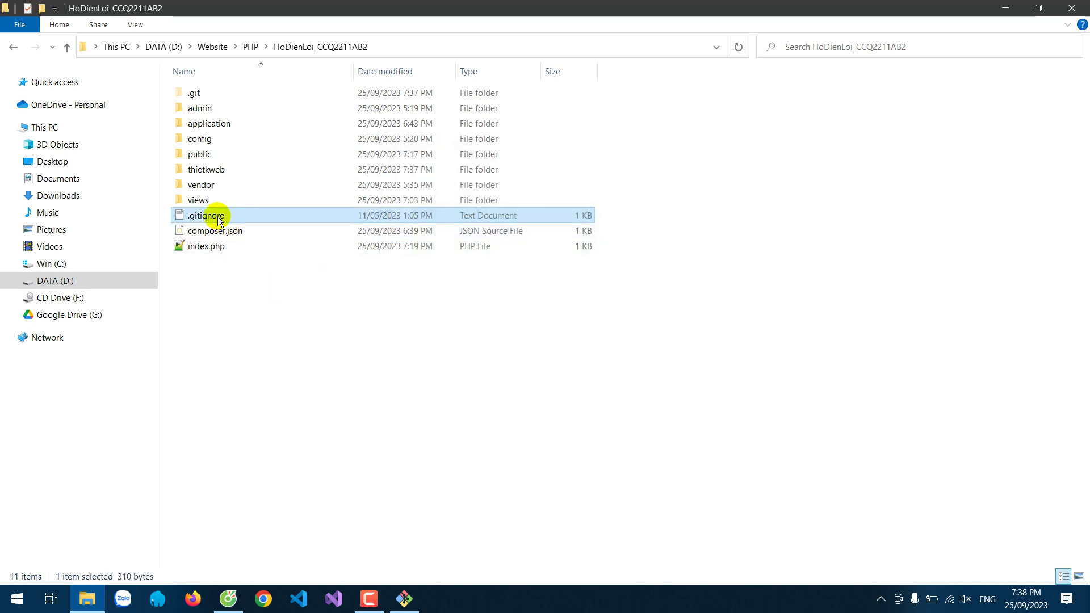
Step: Open the project's .gitignore in Notepad++ and delete the header comment and "# dependencies" lines above /node_modules
right_click(218, 218)
click(297, 277)
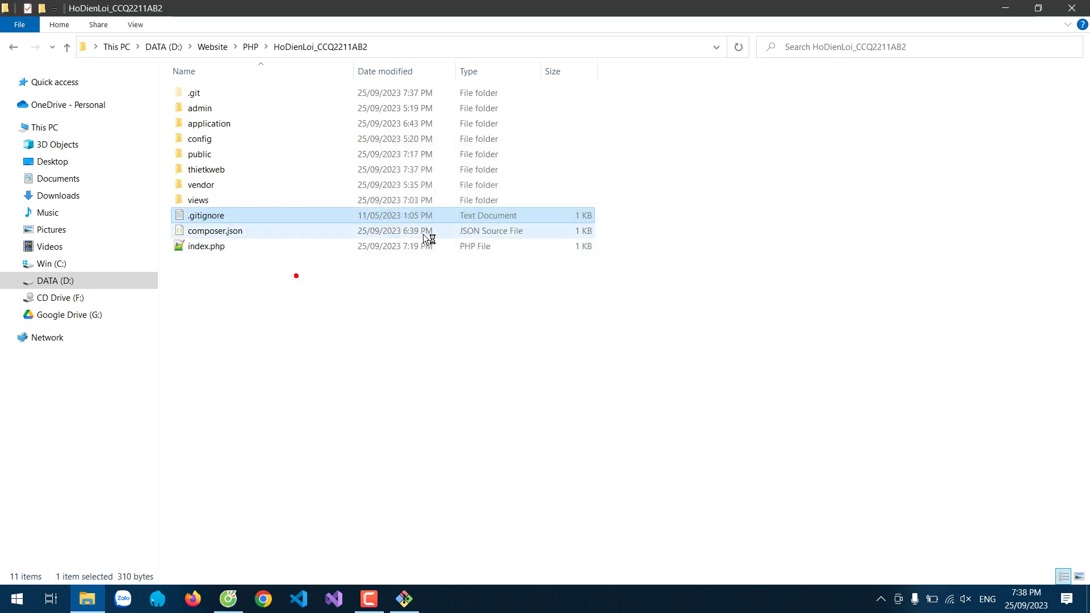
click(439, 400)
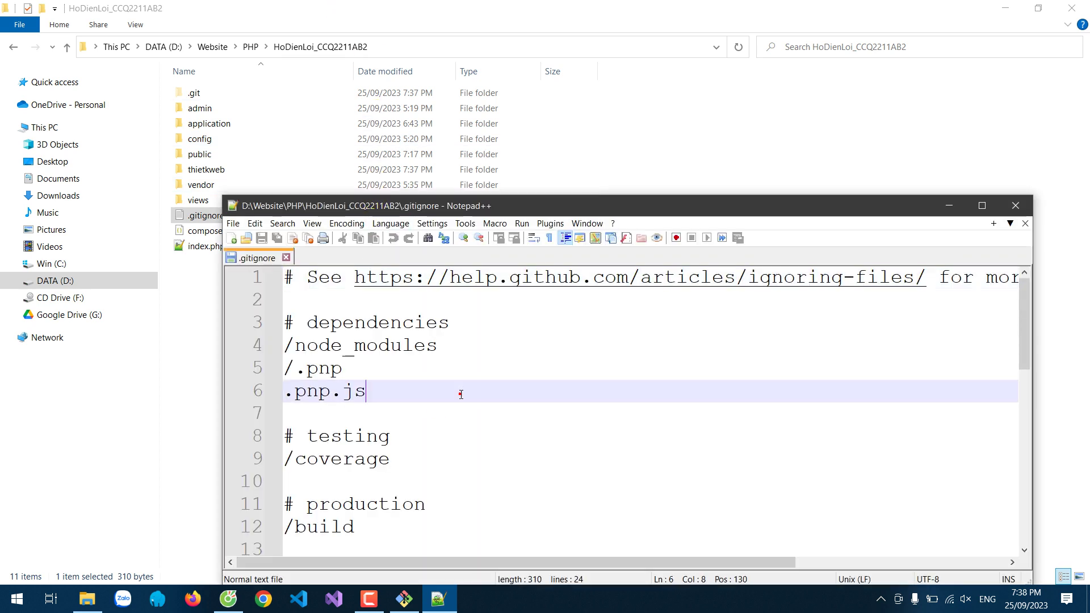
drag(476, 325, 199, 262)
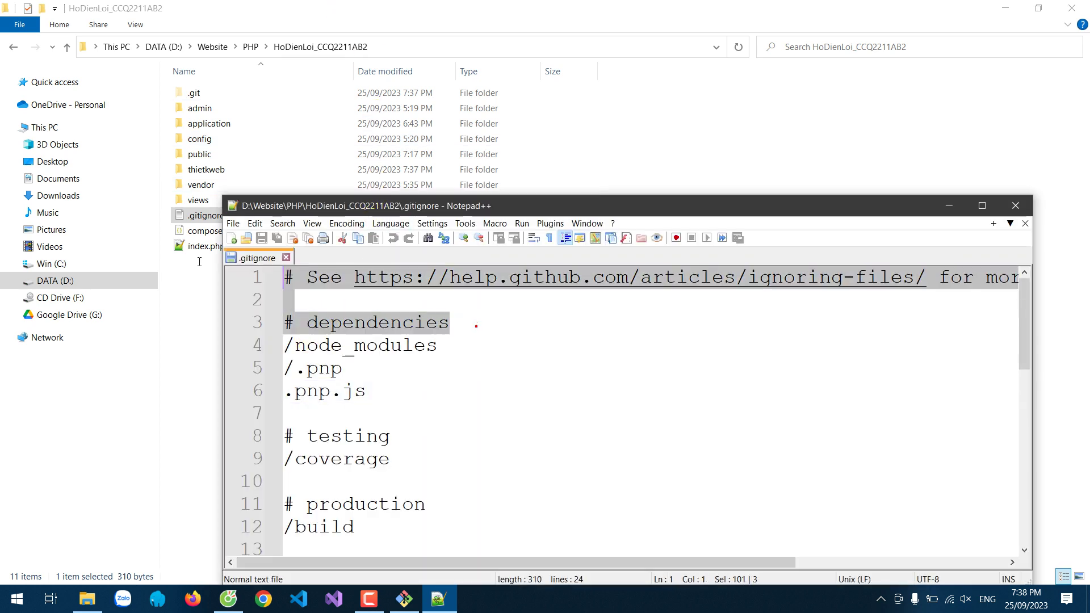
key(Delete)
key(Delete)
Step: Delete every line below /node_modules in .gitignore, leaving it as the only entry
key(Down)
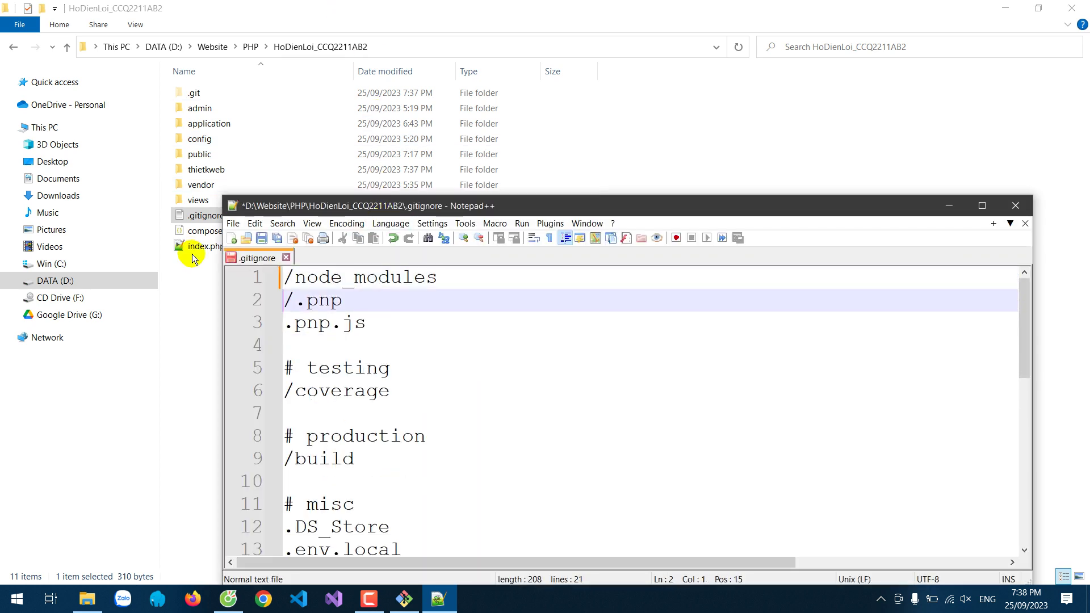
key(shift+Down)
key(shift+Down)
key(shift+Down)
key(shift+Down)
key(shift+Down)
key(shift+Down)
key(shift+Down)
key(shift+Down)
key(shift+Down)
key(shift+Down)
key(shift+Down)
key(shift+Down)
key(shift+Down)
key(shift+Down)
key(shift+Down)
key(shift+Down)
key(shift+Down)
key(shift+Down)
key(shift+Down)
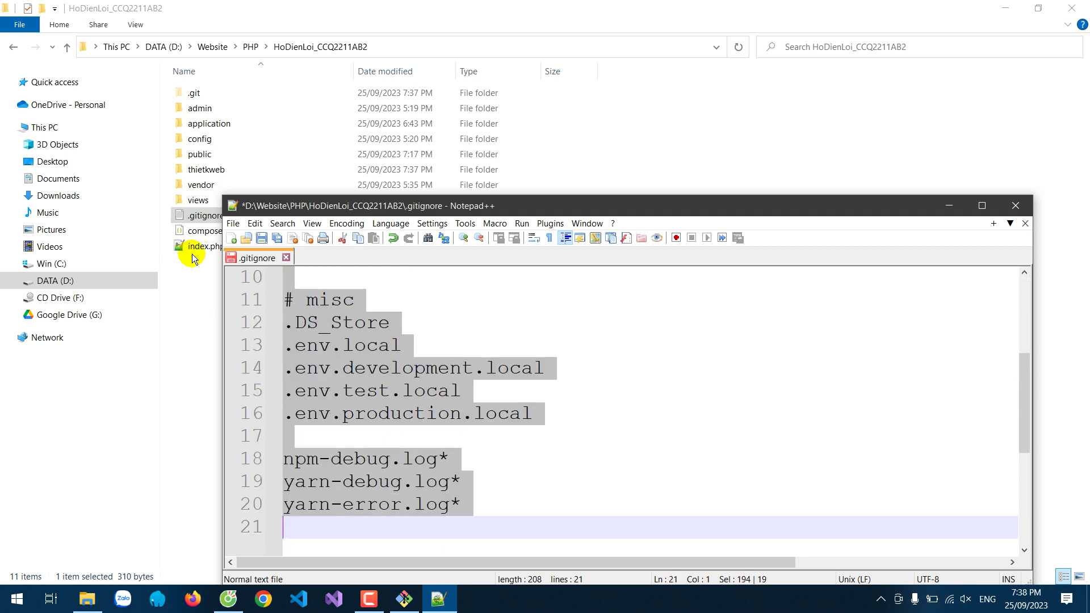
key(Delete)
key(BackSpace)
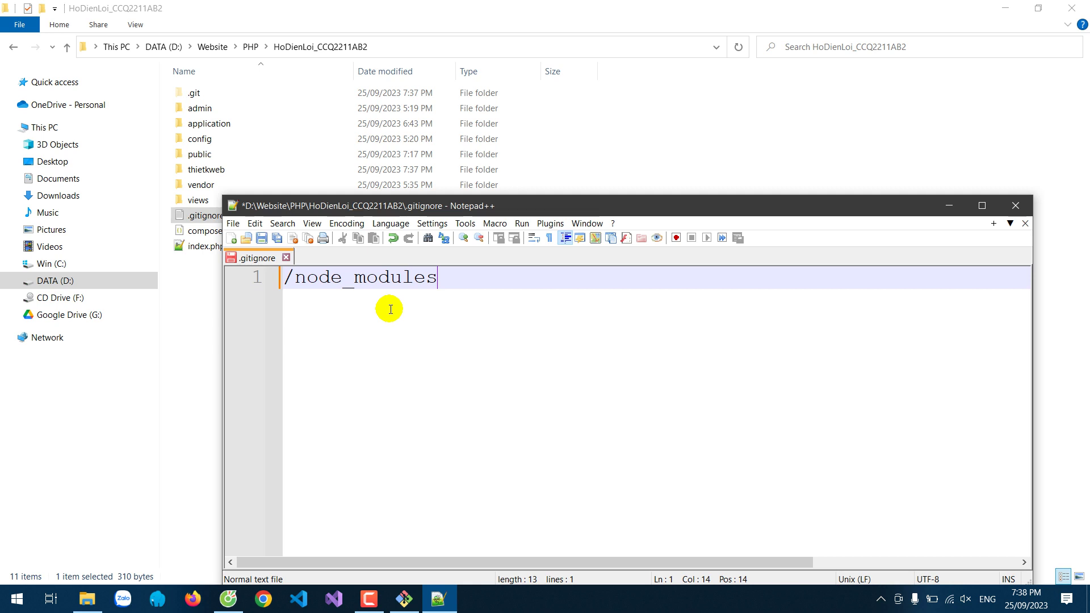
Step: Change the /node_modules entry to /public/*, using the project's public folder name, and save .gitignore
click(196, 155)
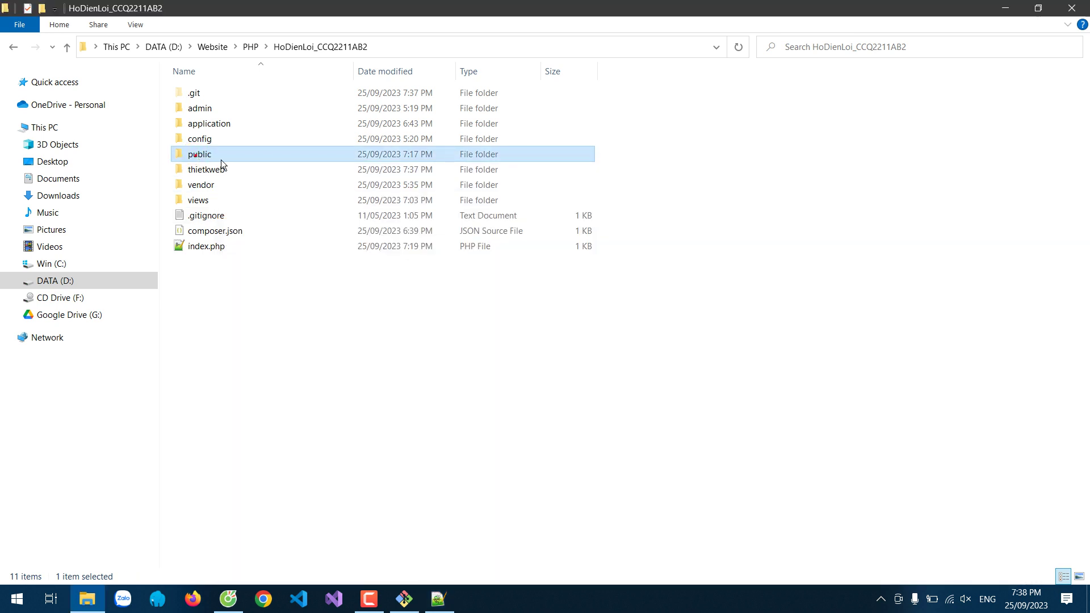
key(F2)
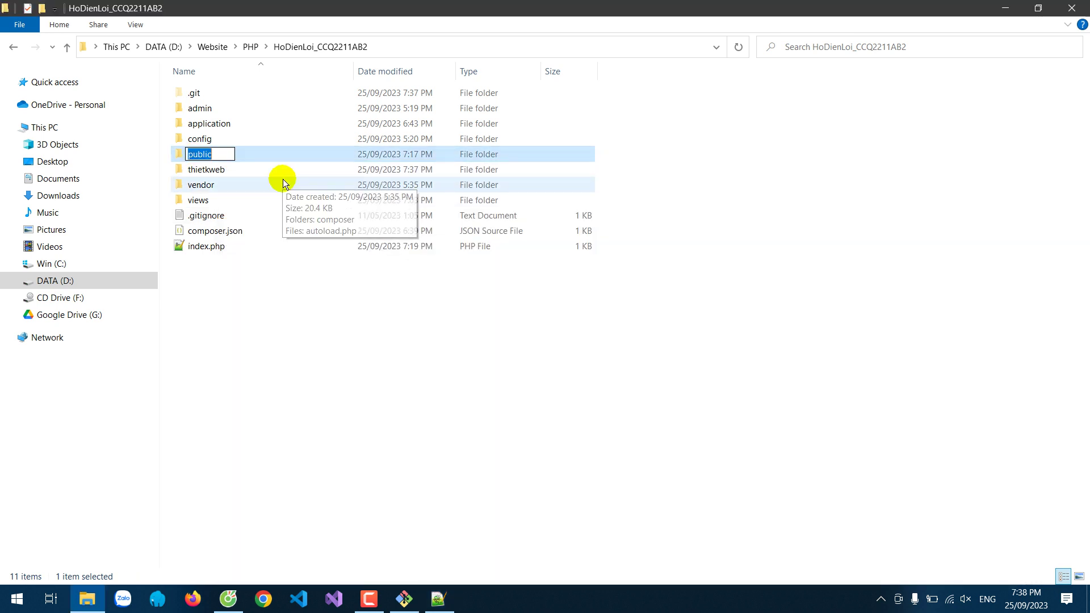
click(447, 609)
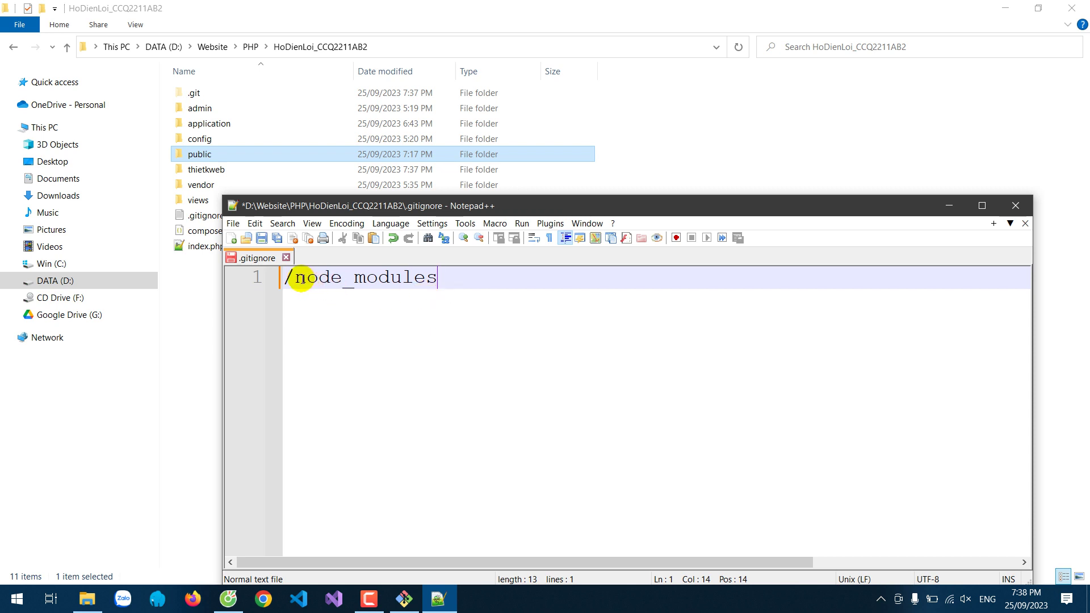
double_click(296, 277)
text(public)
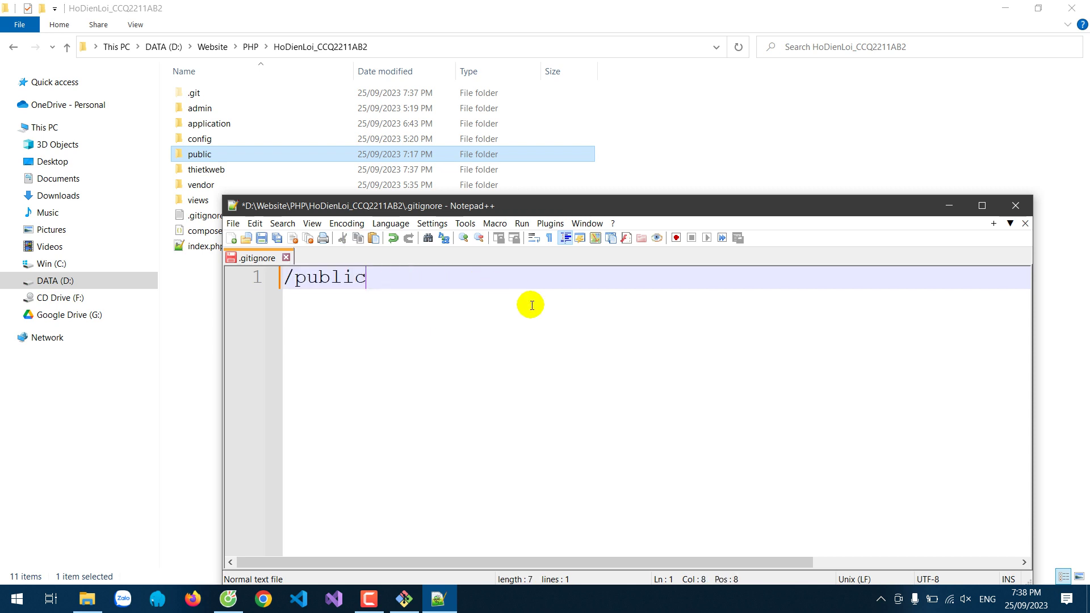
text(/)
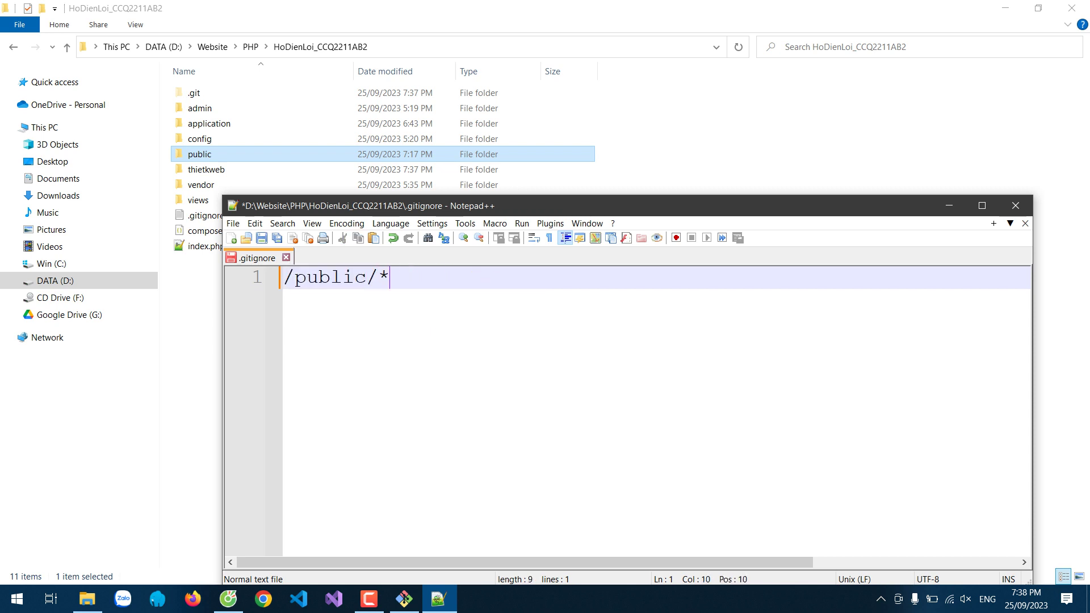
key(ctrl+s)
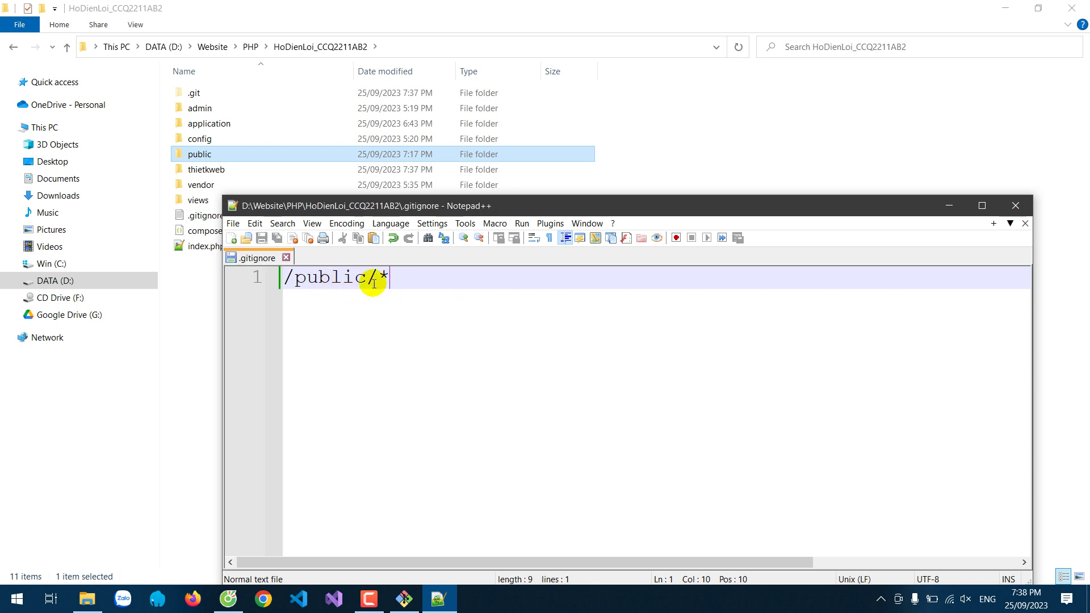
Step: Close the .gitignore document and Notepad++, returning to the project folder
double_click(310, 278)
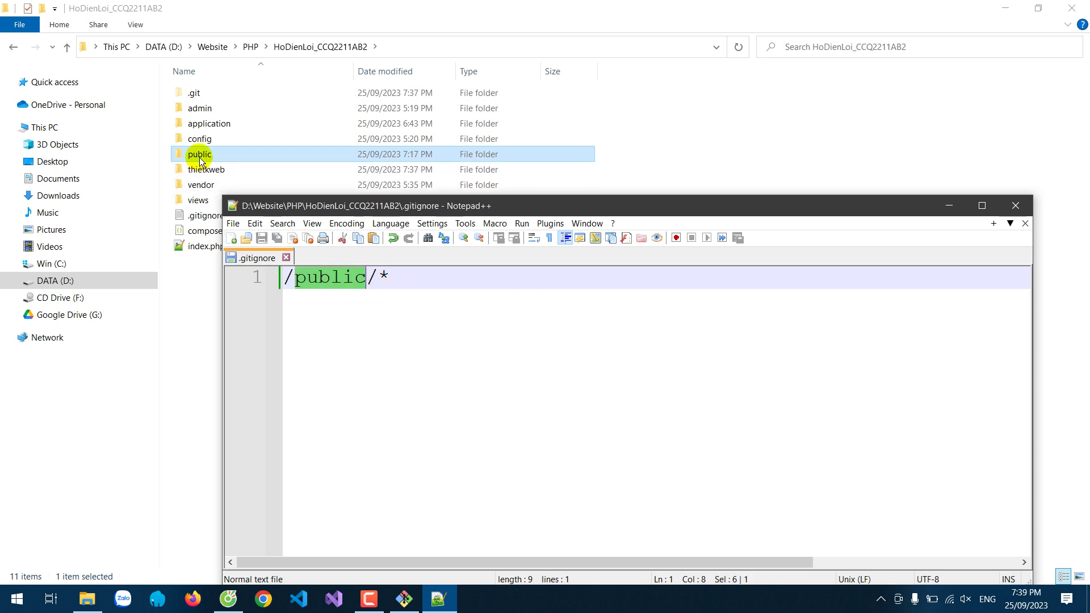
click(1025, 223)
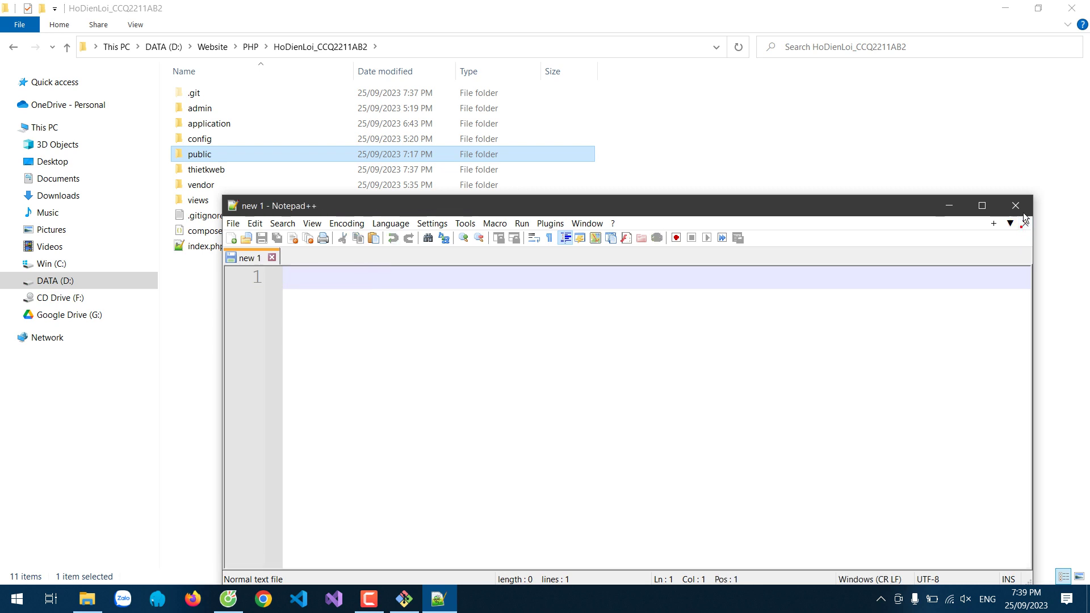
click(1015, 205)
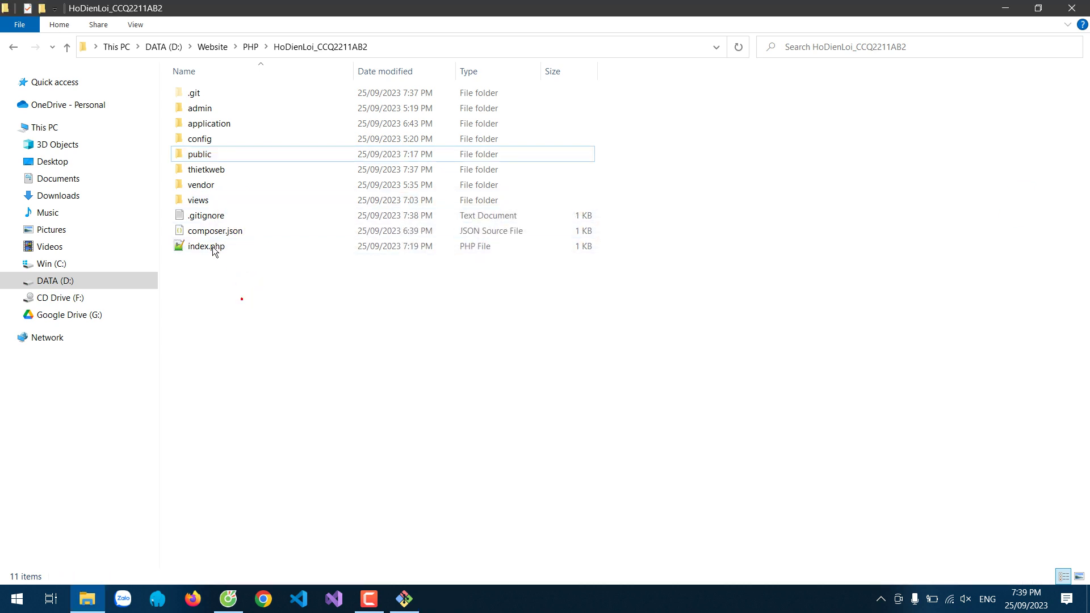
click(206, 217)
Step: Switch to Git Bash and stage all project files with git add
click(404, 599)
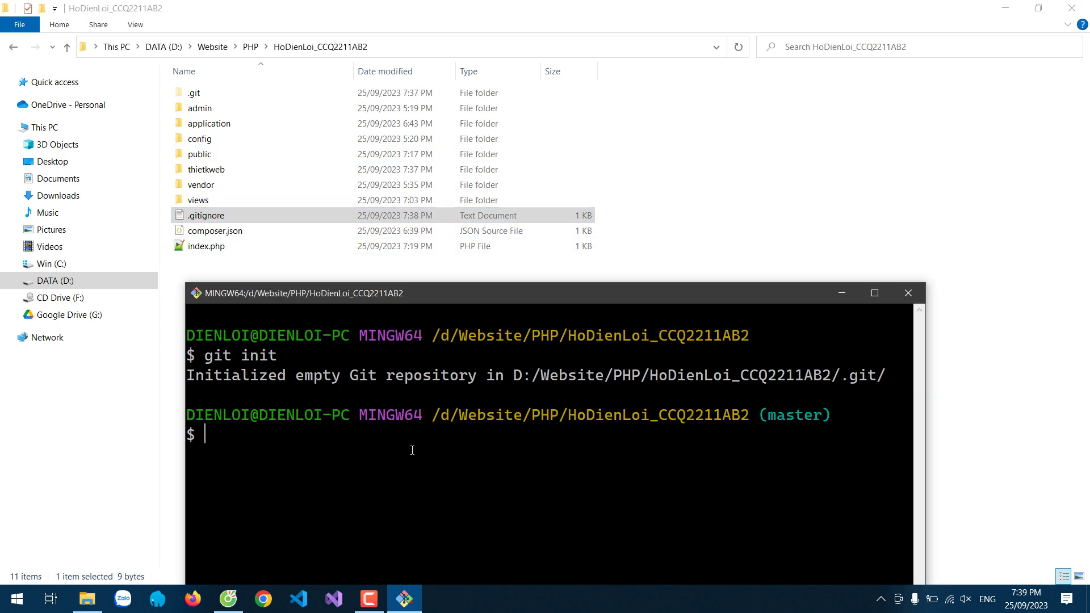
text(git add .)
key(Return)
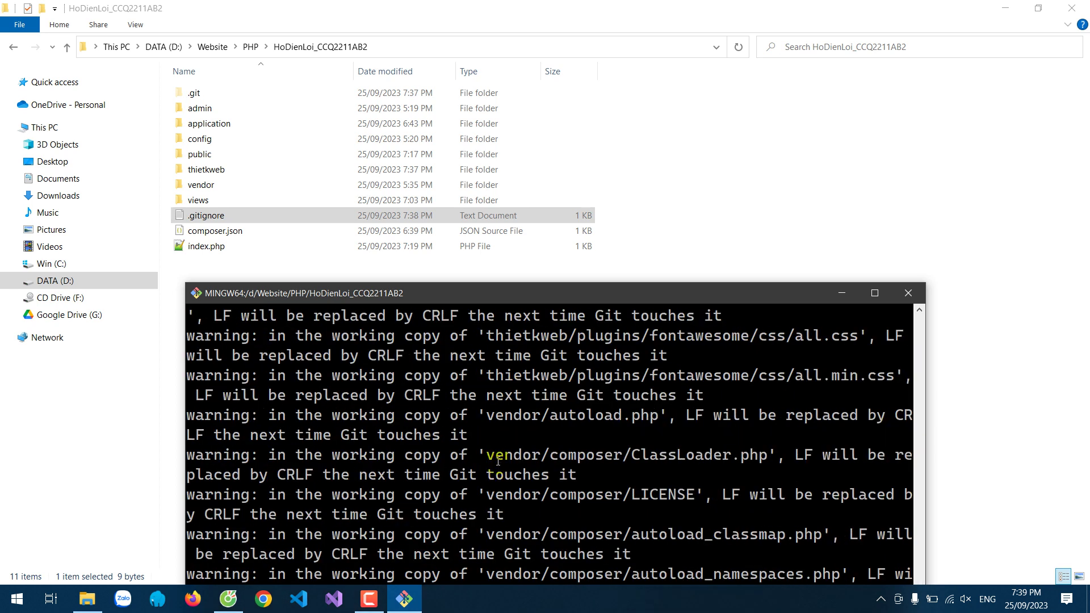
Step: Bring the terminal prompt into view and commit the staged files with the message "Project Tuần 03"
drag(482, 305, 494, 232)
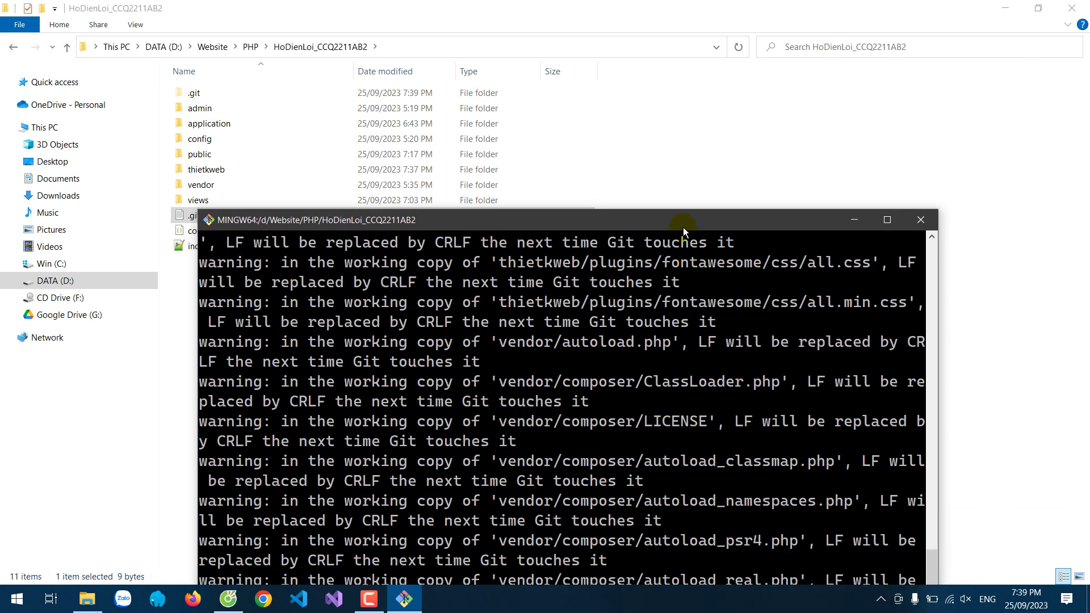
drag(674, 218, 662, 256)
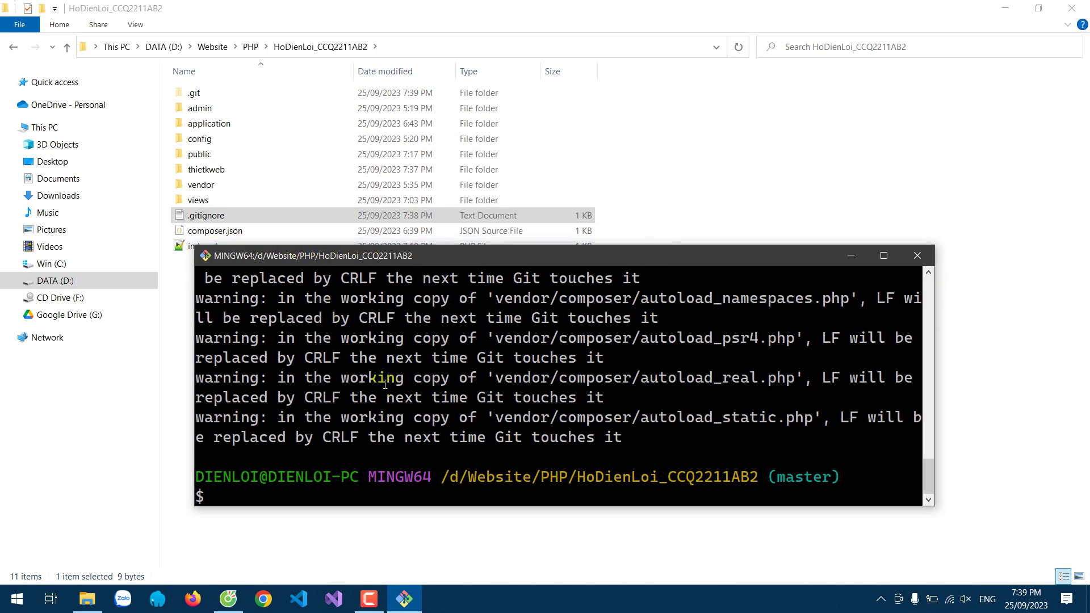
text(git commit -m ")
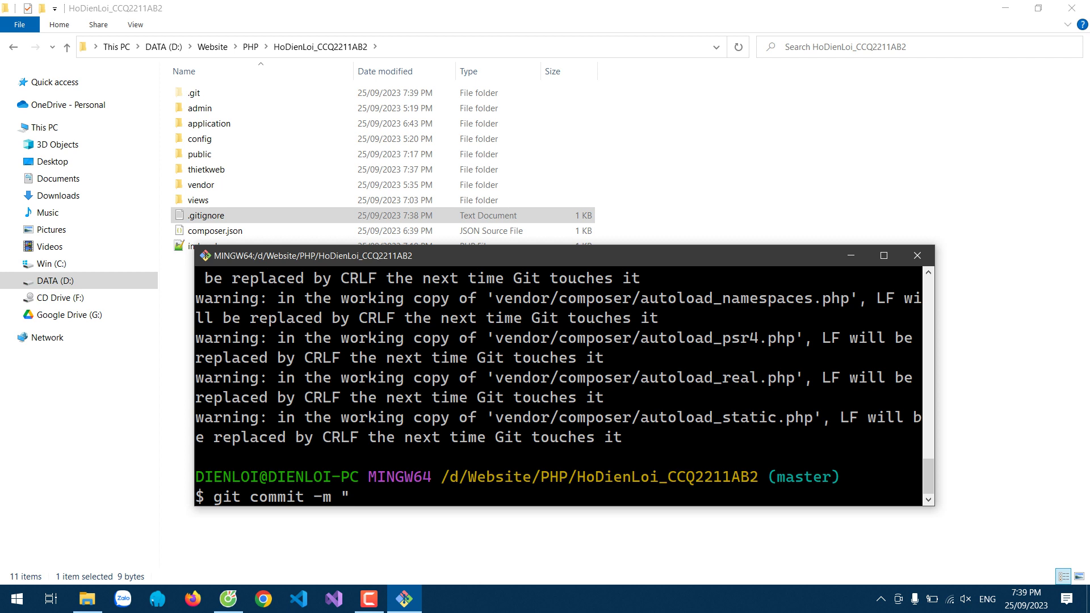
text(Project)
text( Tua)
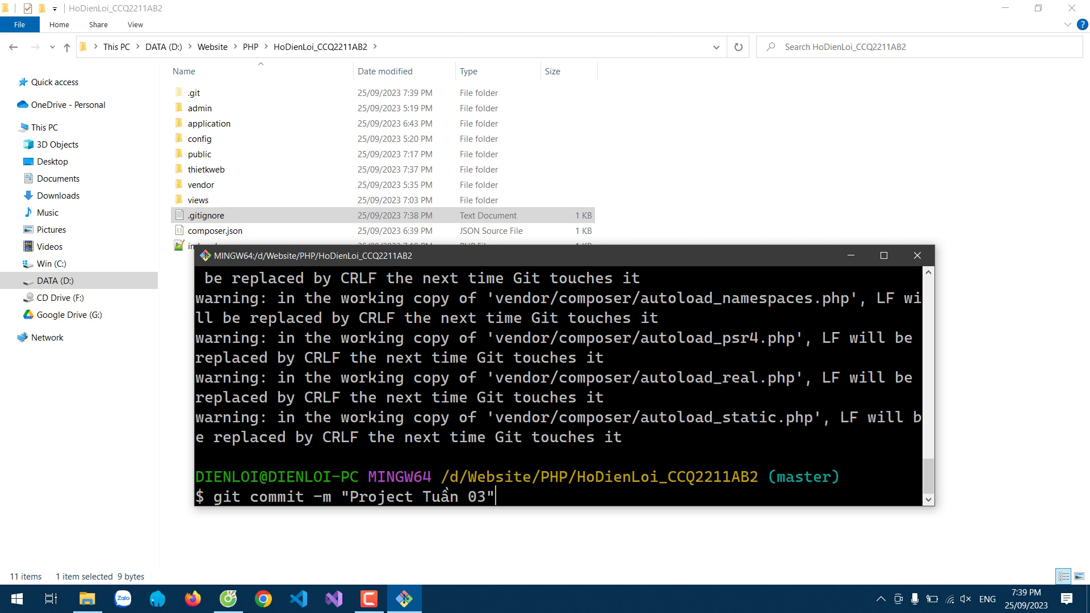
key(Return)
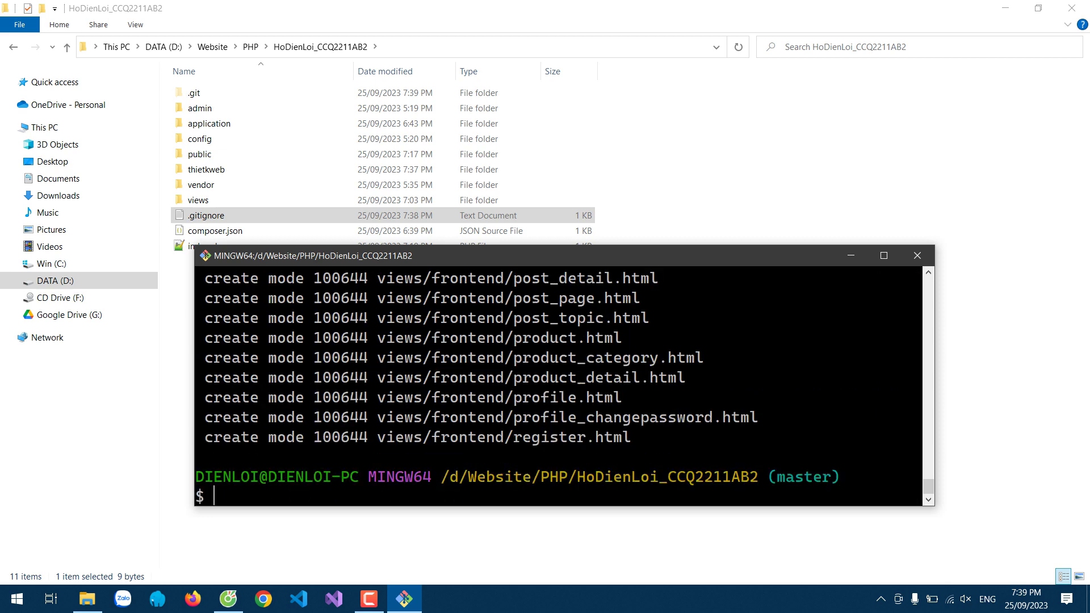
Step: Switch to Chrome and open the GitHub site from the bookmarked link
click(264, 601)
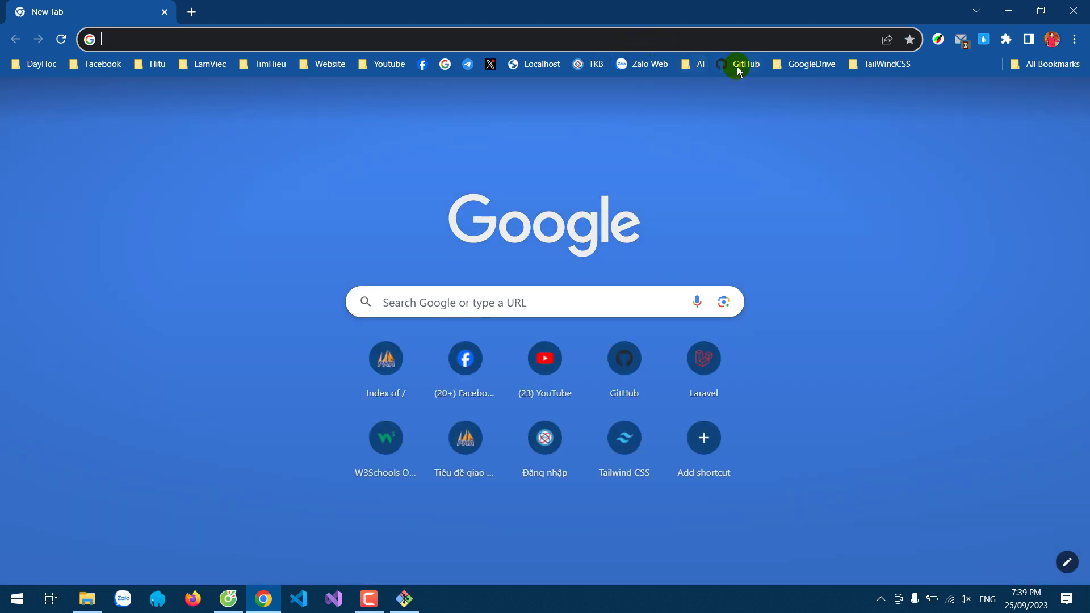
click(735, 64)
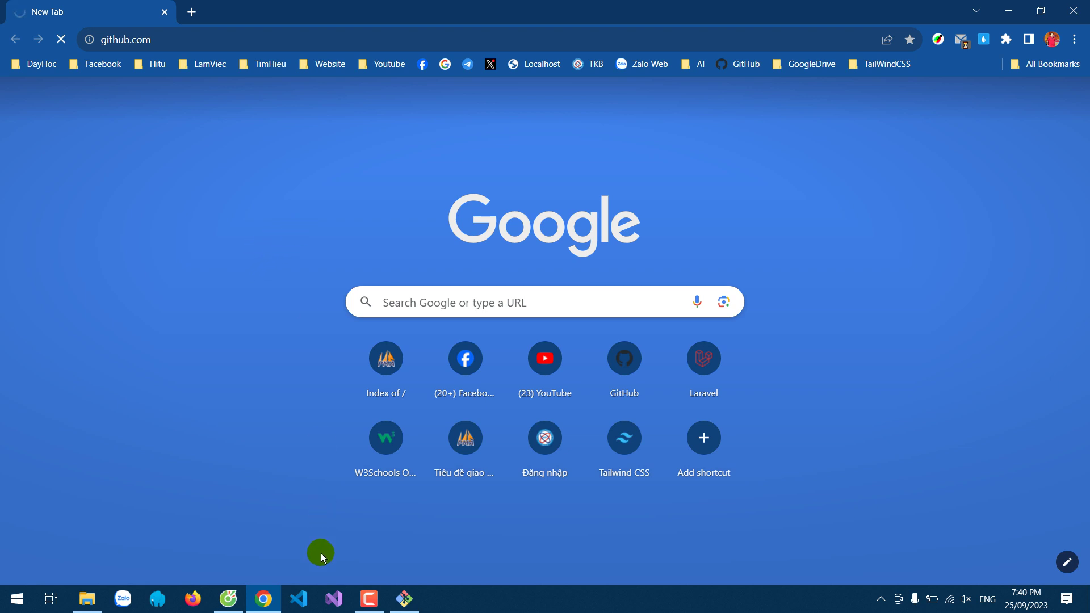
click(369, 599)
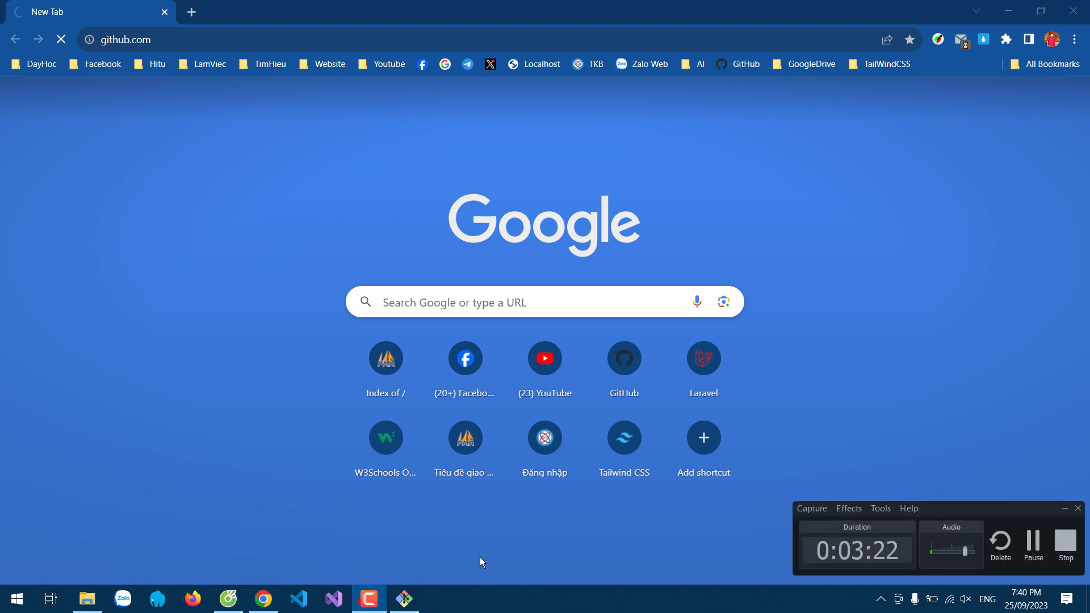
click(1026, 548)
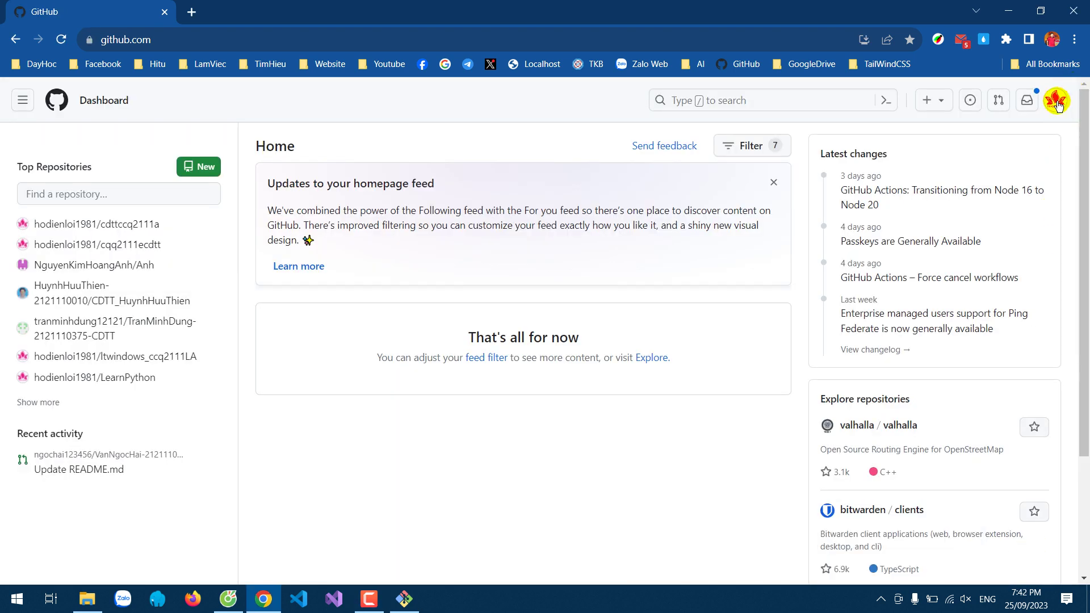
Step: Go to the account's own repositories and start creating a new repository
click(1057, 100)
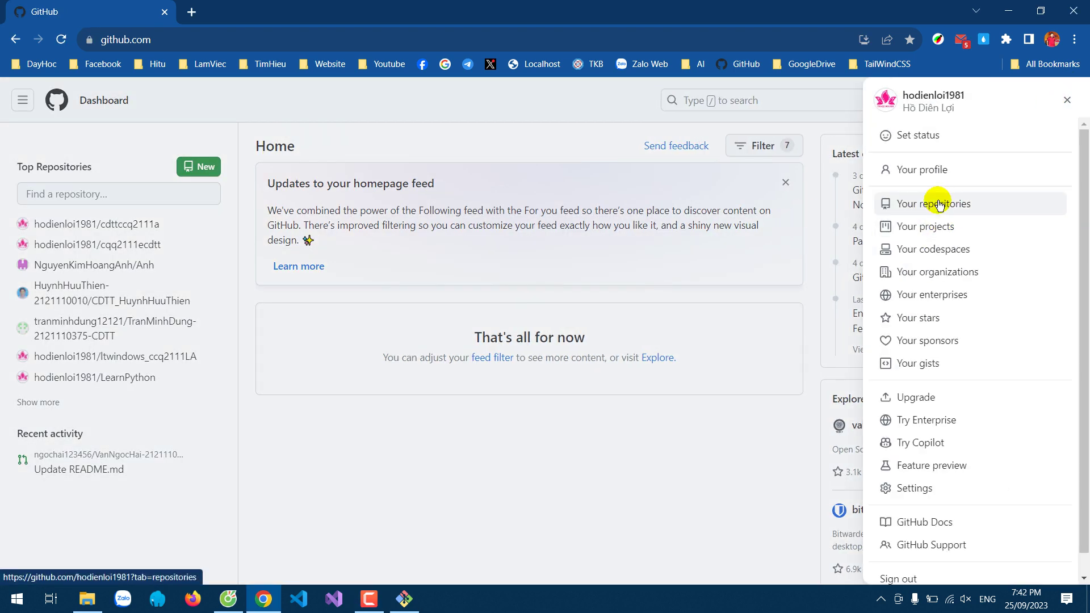
click(939, 205)
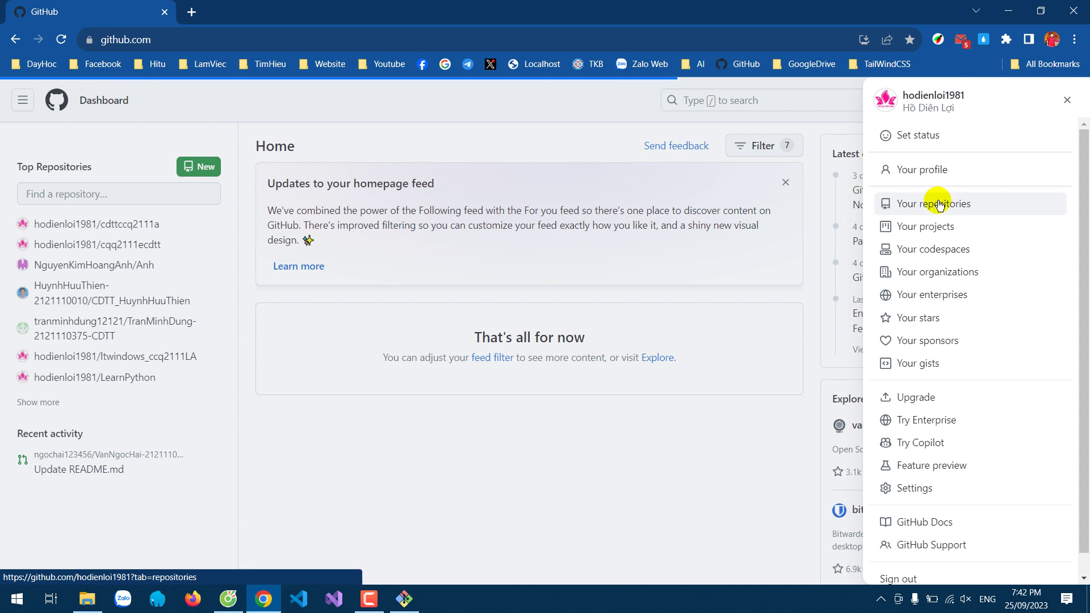
click(939, 204)
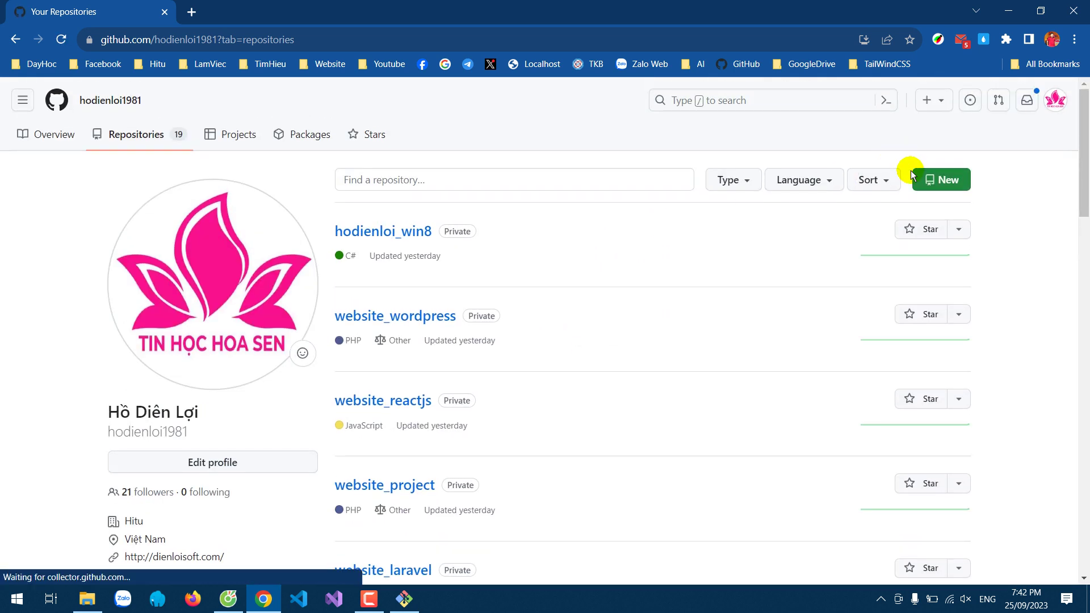
click(943, 183)
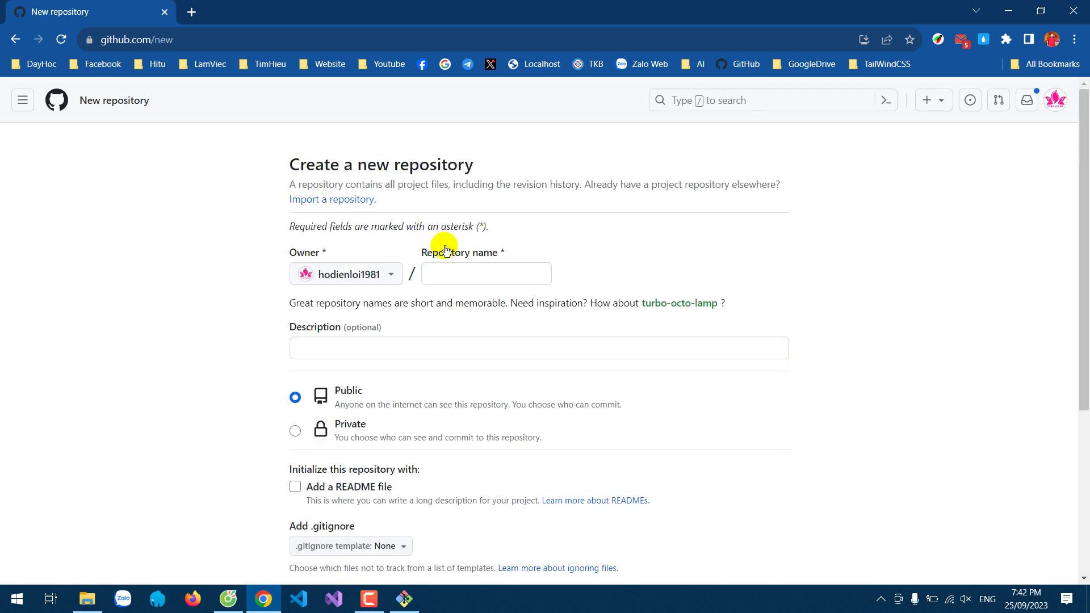
Step: Name the new repository with the owner's full name in lowercase without spaces, followed by _ccq2211ab2
click(458, 277)
text(hodienloi_)
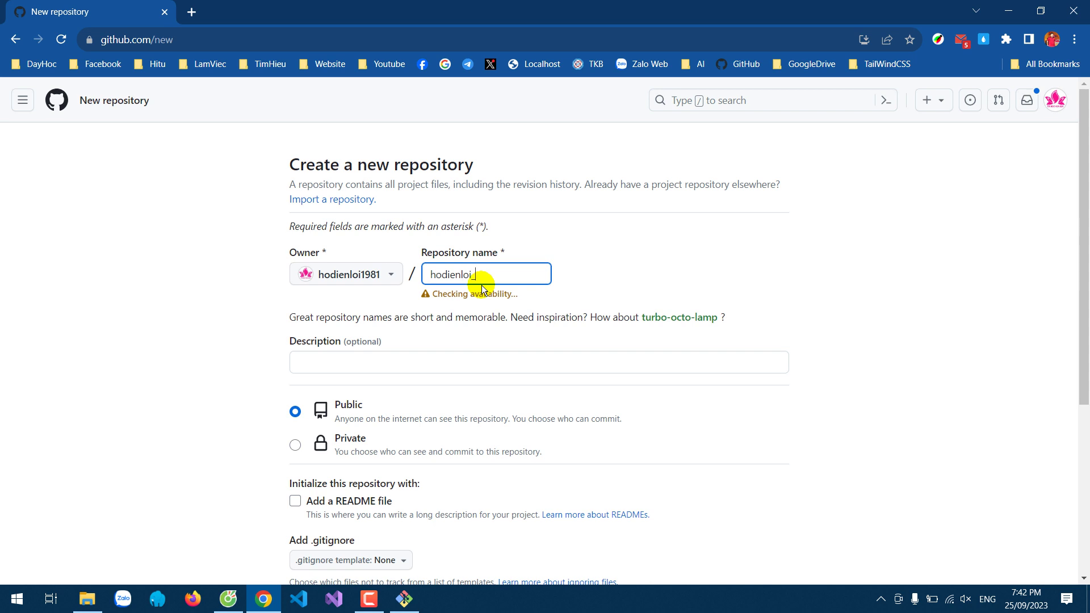
text(co)
text(q21)
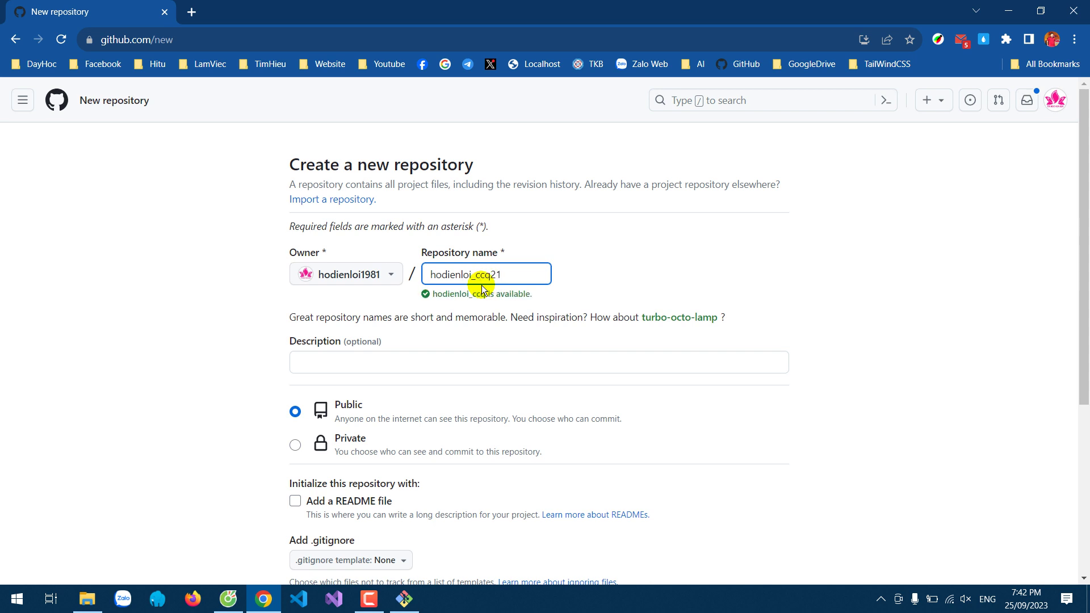
key(BackSpace)
text(222)
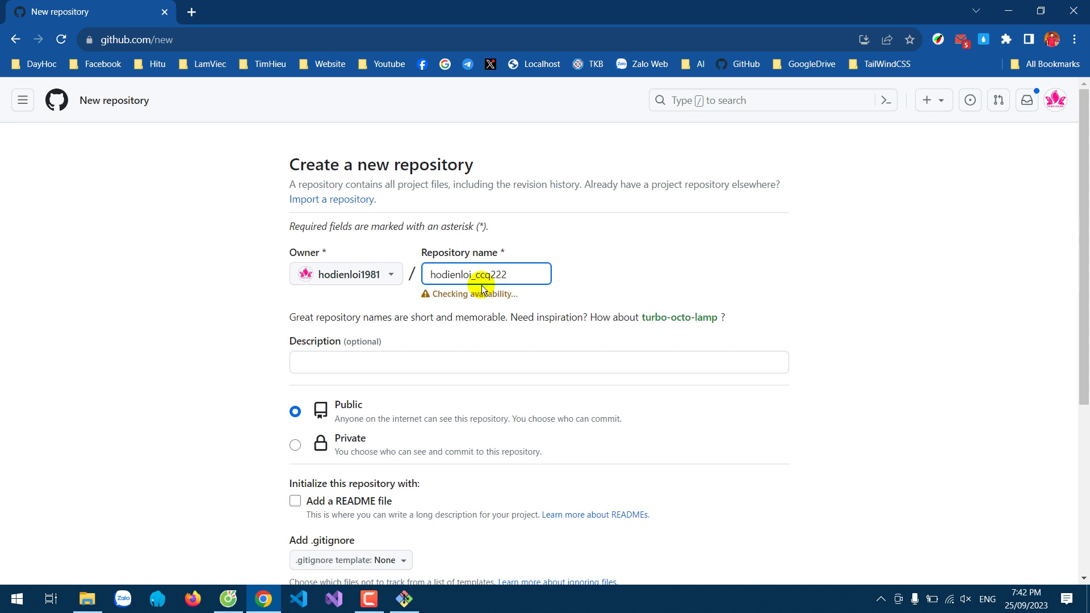
key(BackSpace)
text(11)
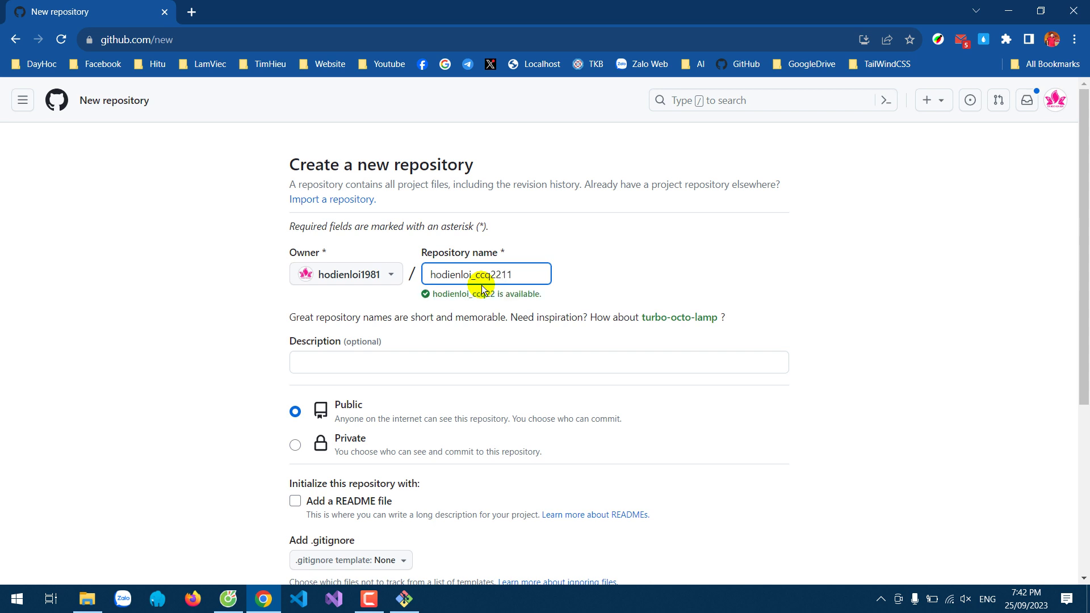
text(ab2)
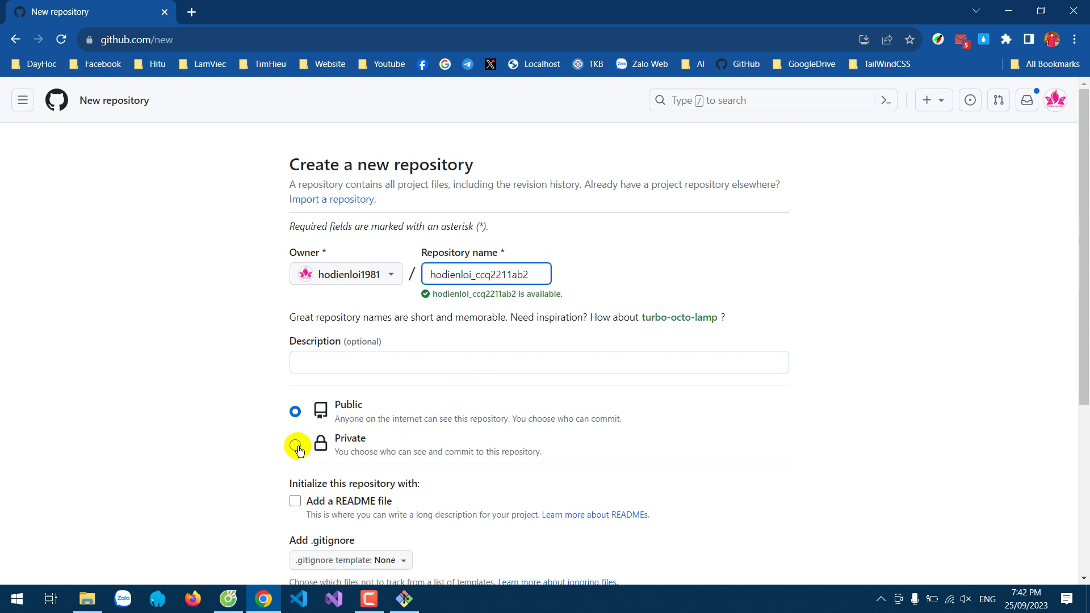
Step: Set the new repository's visibility to Private and create it without a README, .gitignore template or license
click(295, 445)
scroll(311, 352, down, 5)
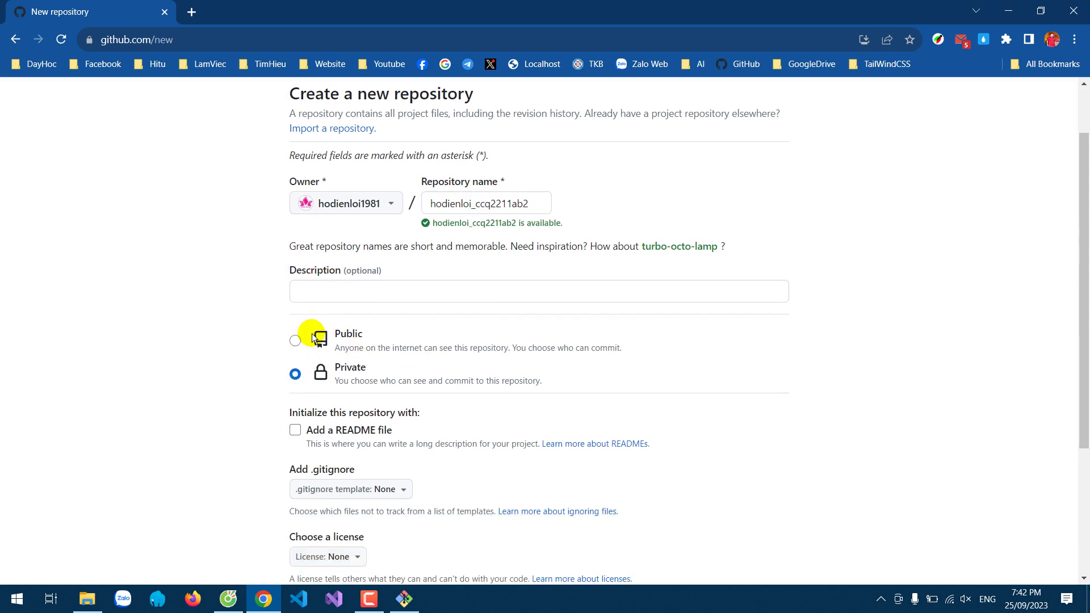
scroll(377, 333, up, 4)
scroll(486, 219, down, 4)
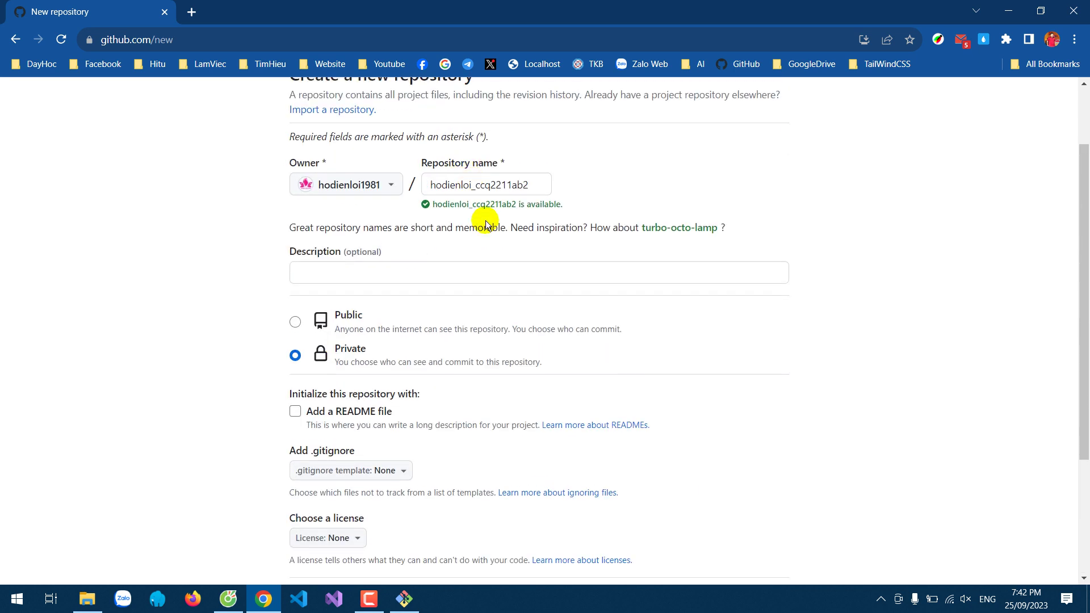
click(736, 464)
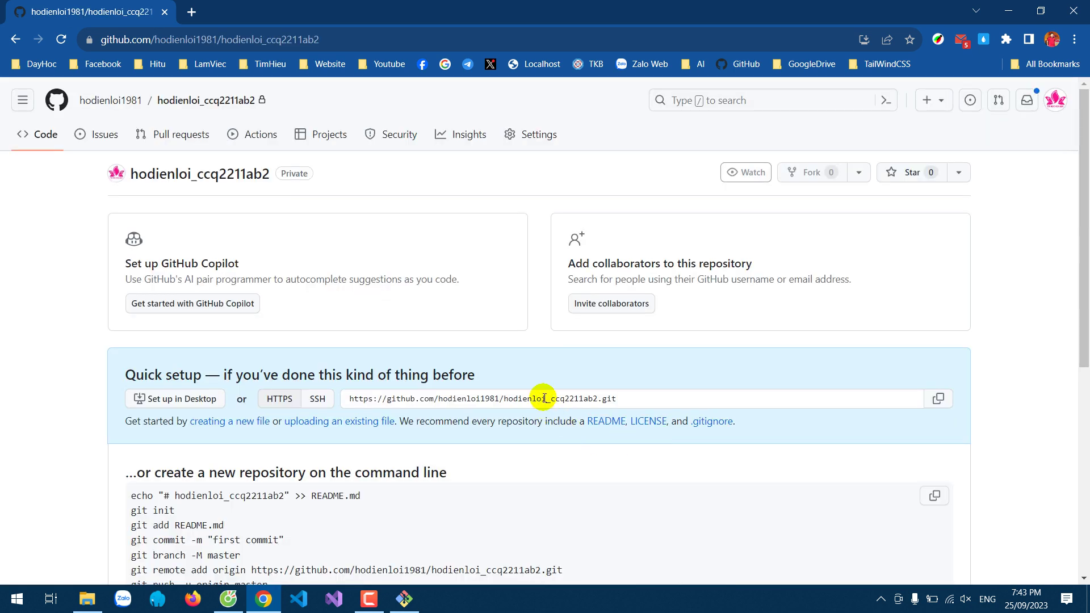
Step: Copy the SSH version of the "git remote add origin" command from the new repository's page and run it in Git Bash
scroll(540, 397, down, 1)
click(320, 332)
scroll(320, 334, down, 2)
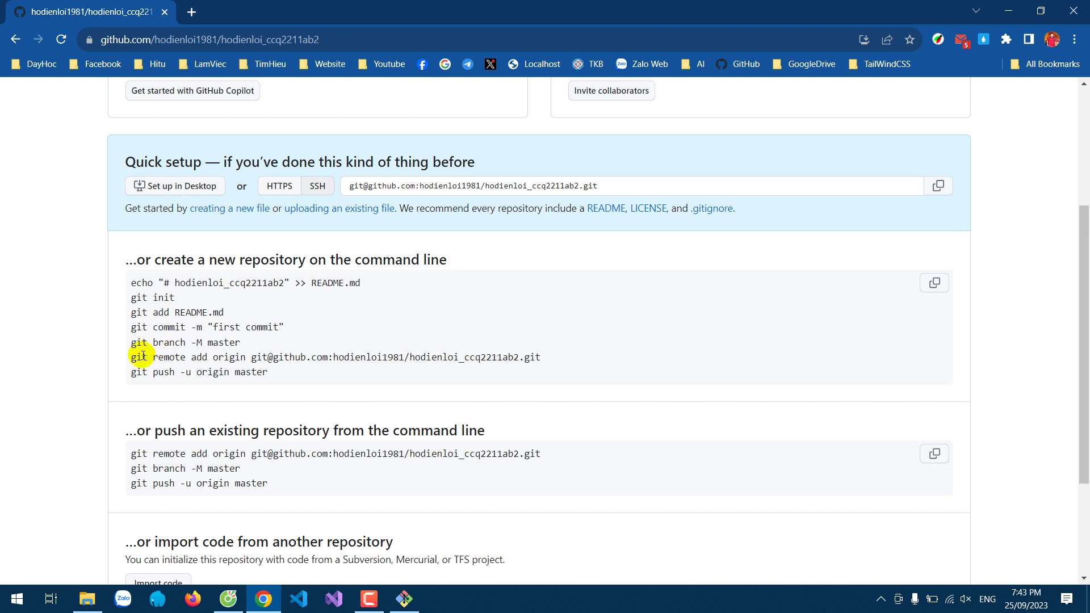
drag(127, 358, 524, 364)
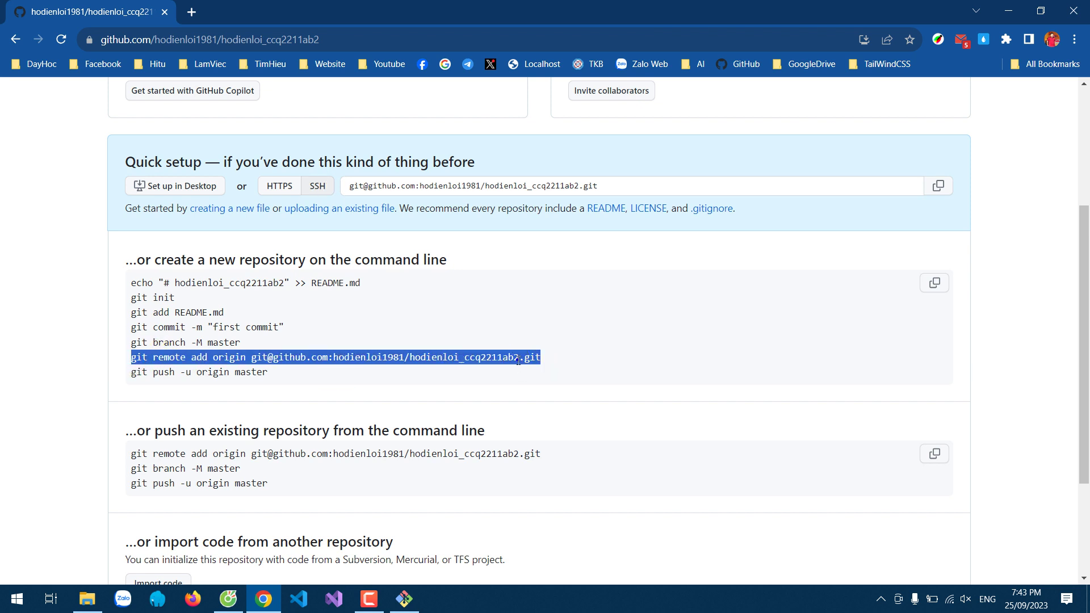
right_click(517, 361)
click(554, 149)
click(404, 598)
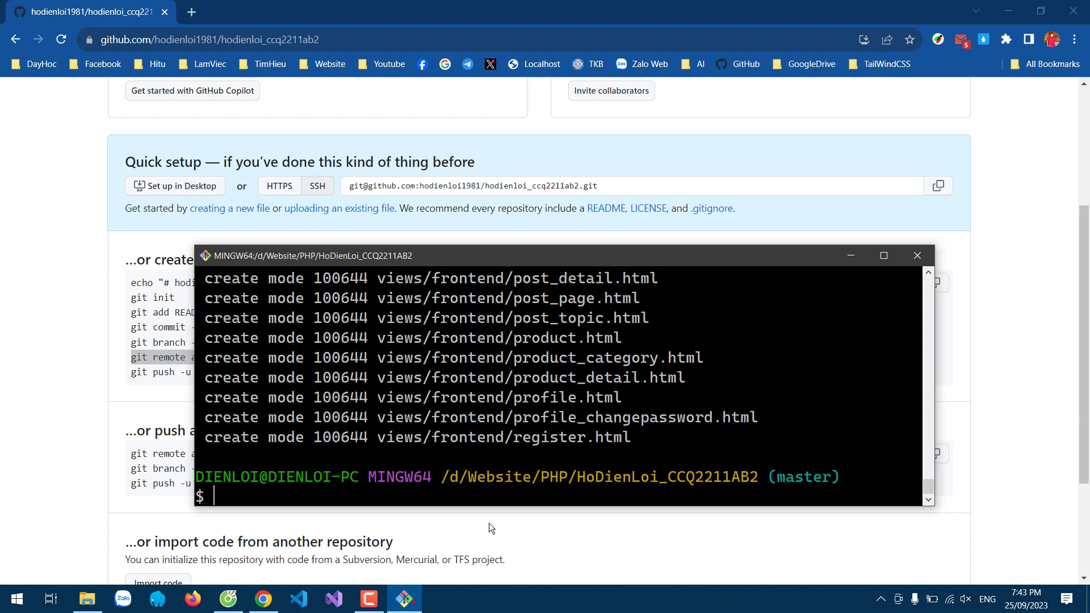
right_click(358, 497)
click(395, 339)
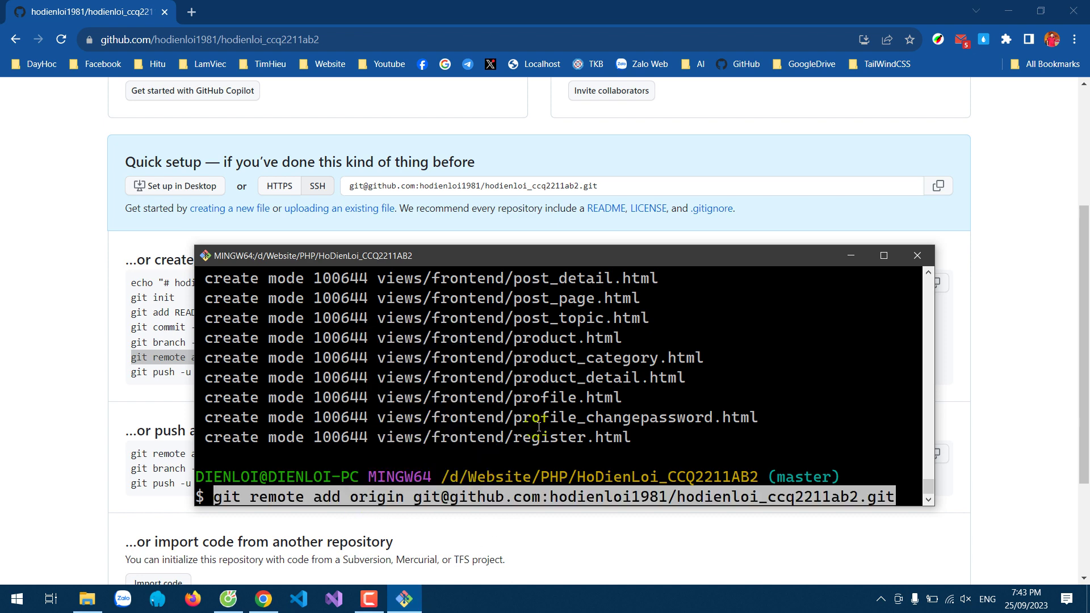
key(Return)
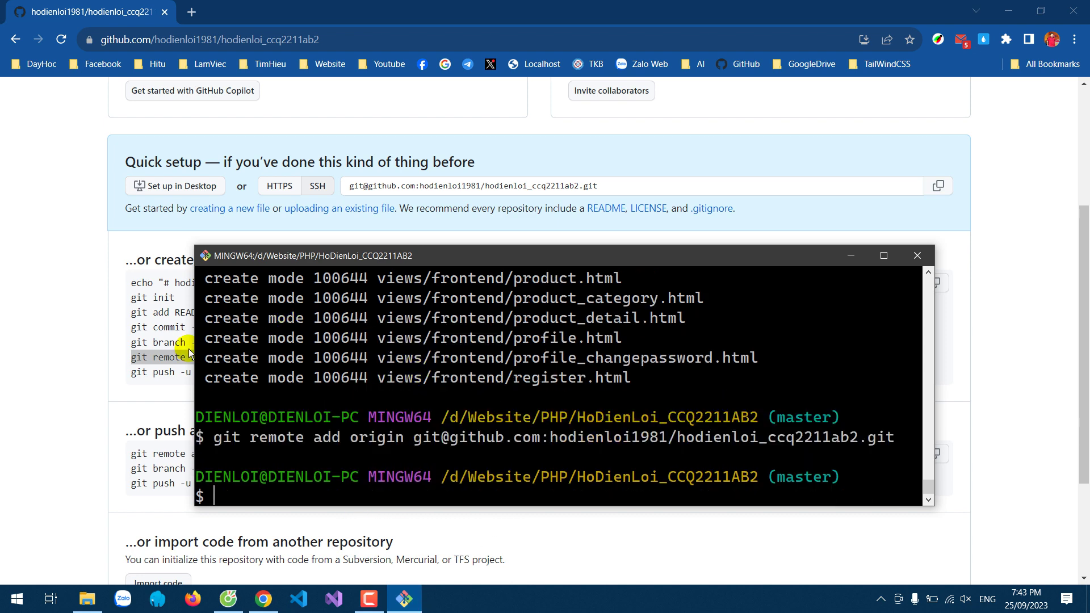
Step: Copy "git push -u origin master" from the repository page, run it in Git Bash, and move the terminal window higher
drag(130, 370, 274, 376)
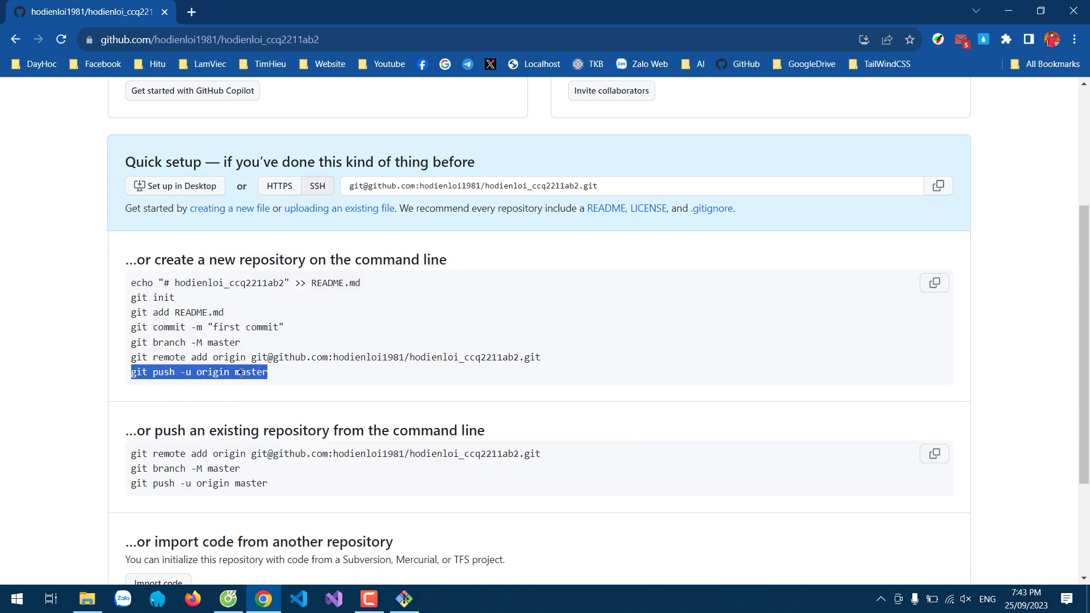
right_click(274, 376)
click(280, 163)
click(404, 599)
click(242, 498)
right_click(243, 497)
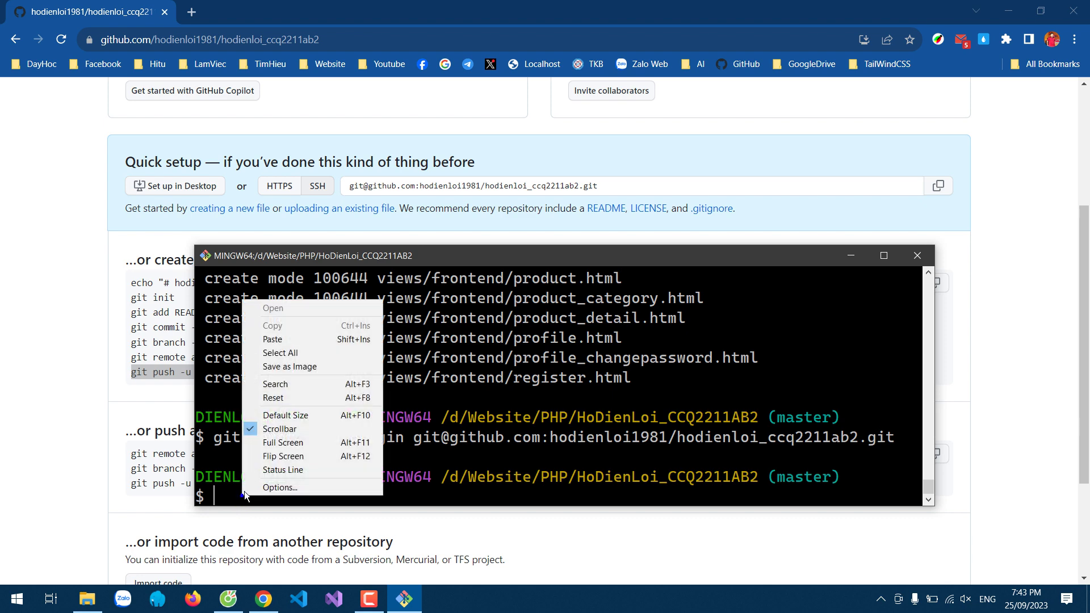
click(288, 339)
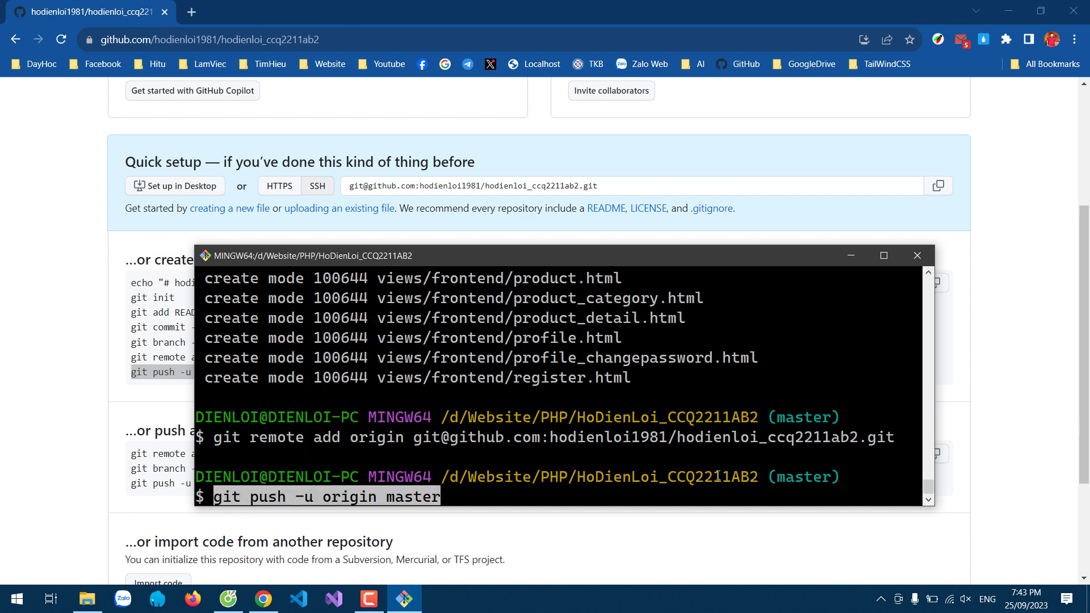
key(Return)
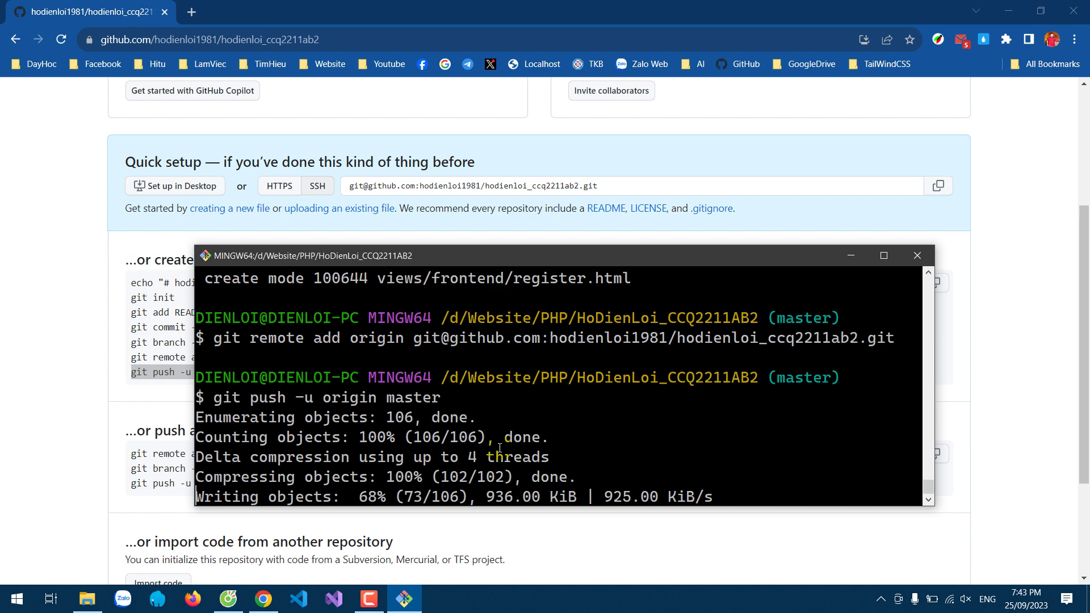
drag(587, 244, 572, 174)
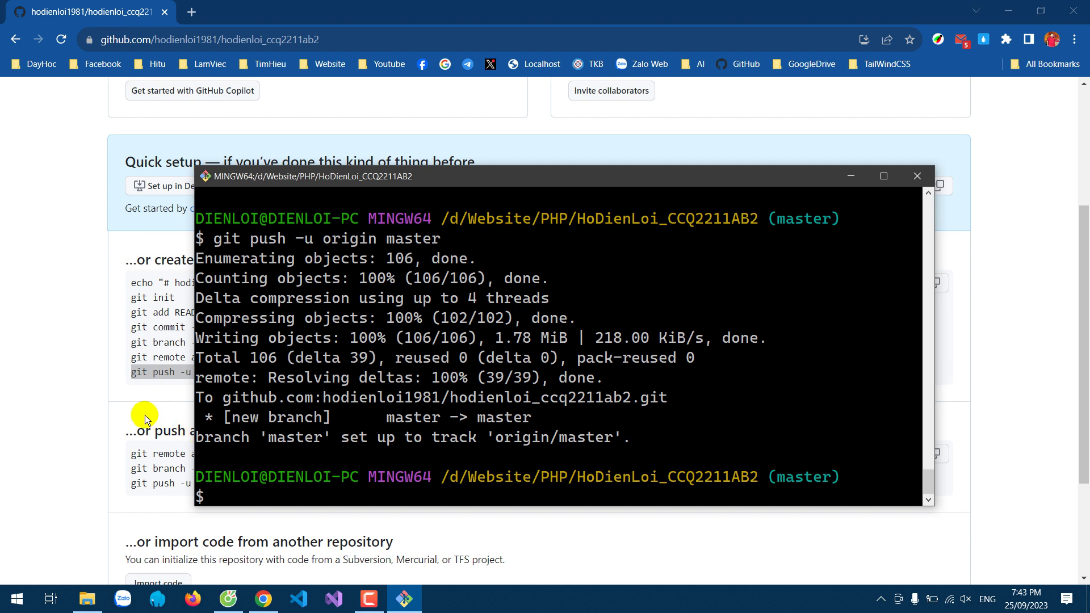
Step: Return to the repository page in Chrome and reload it to check the pushed files
click(67, 373)
scroll(68, 369, up, 4)
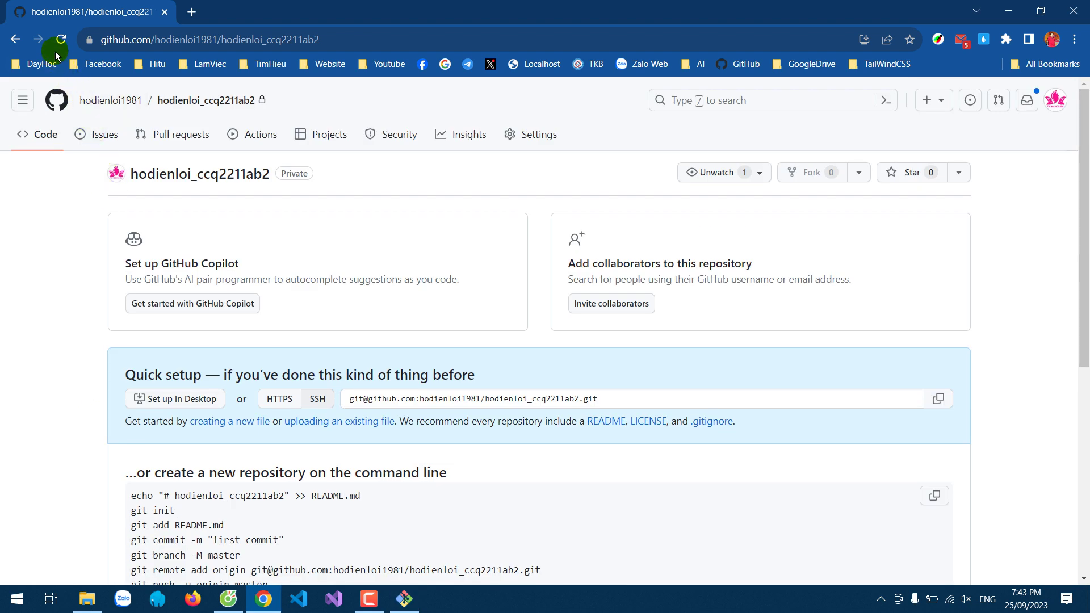
click(60, 41)
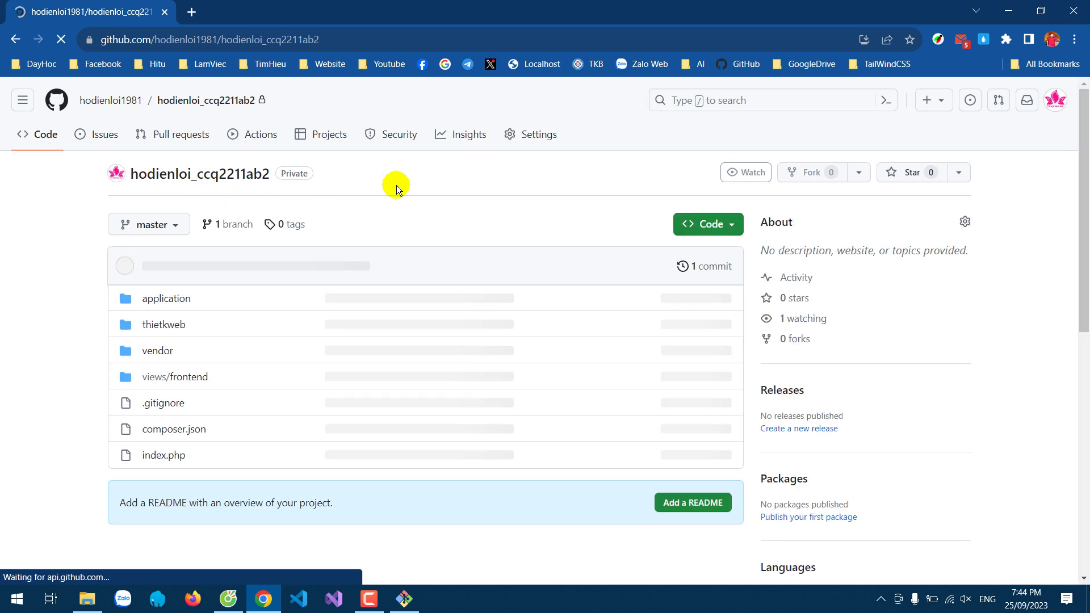
Step: Open the repository's collaborator settings and confirm account access with GitHub Mobile
click(540, 138)
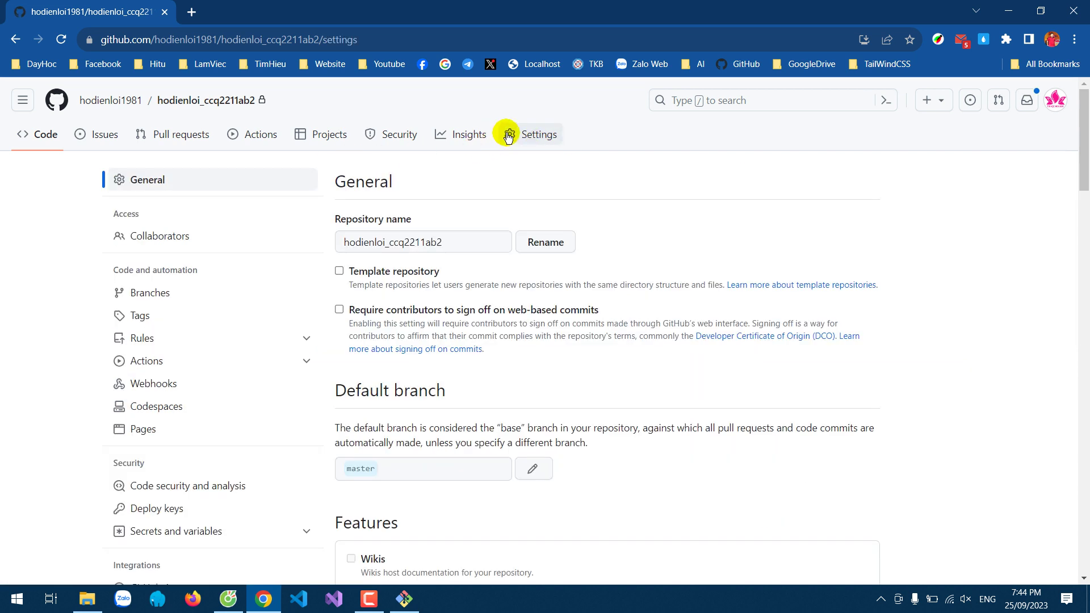
click(168, 236)
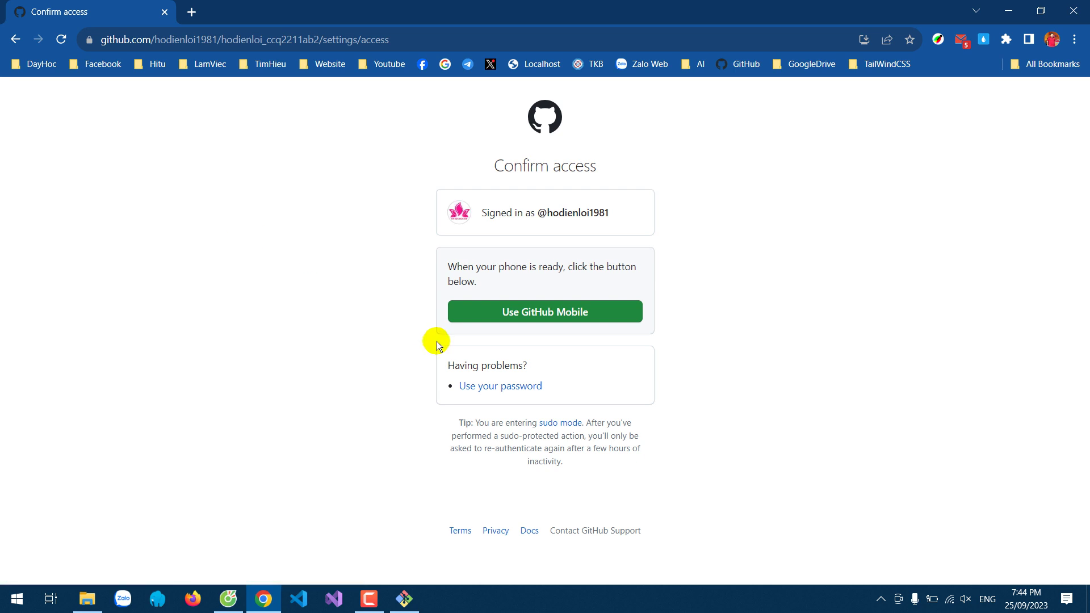
click(529, 325)
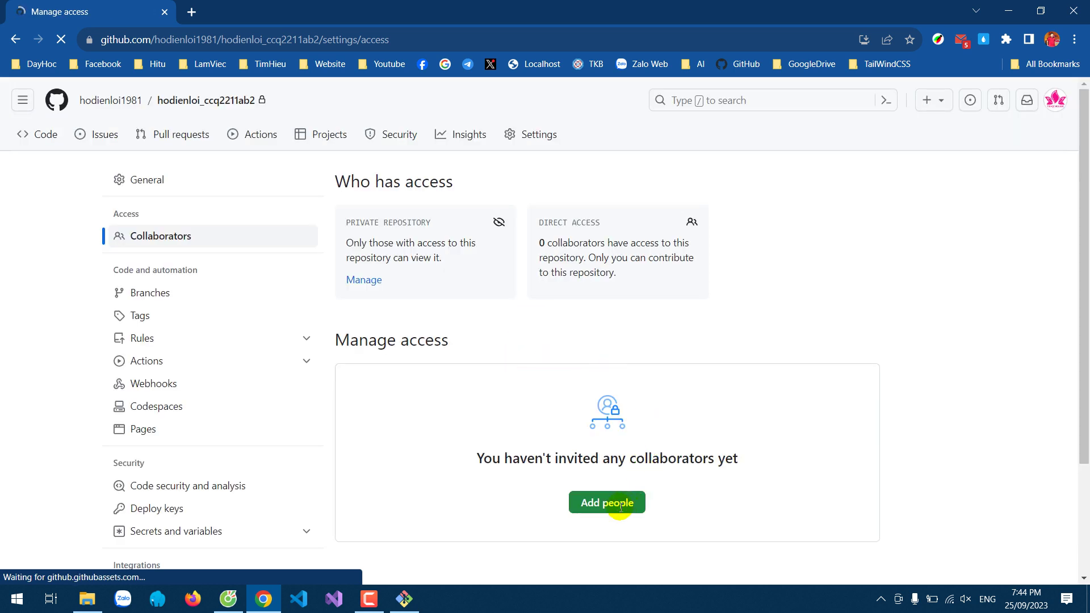
Step: Try to add a collaborator by searching for the GitHub username, and close the collaborator dialog
click(611, 503)
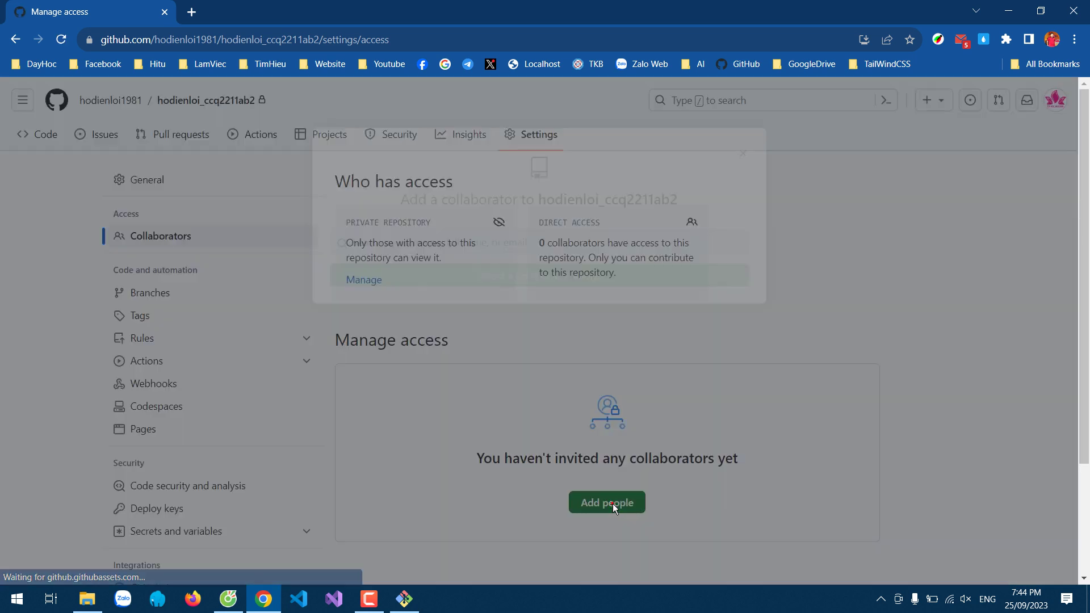
text(hodienloi)
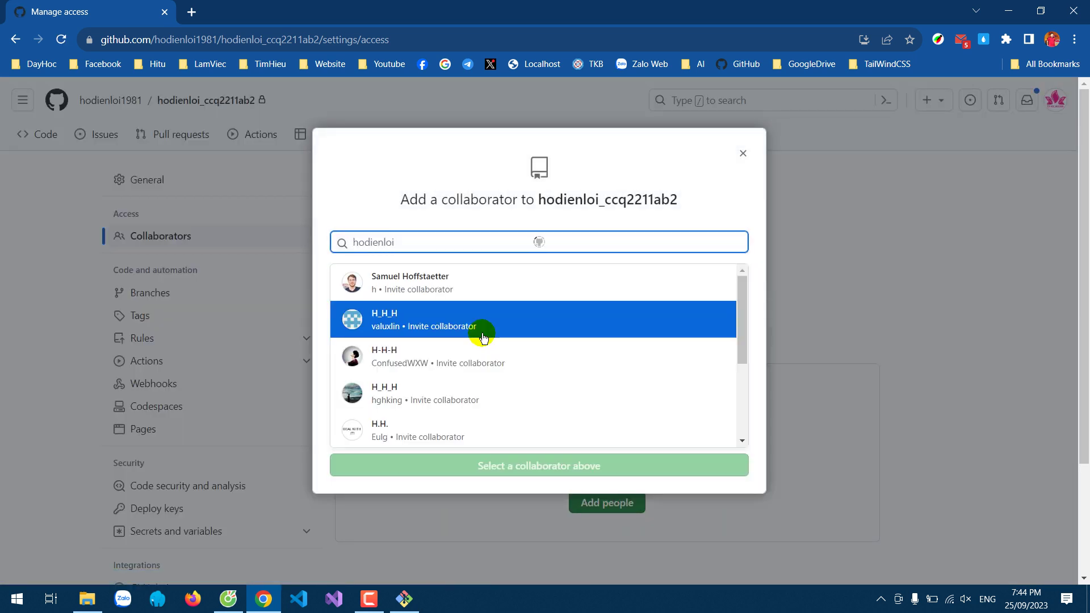
text(1981)
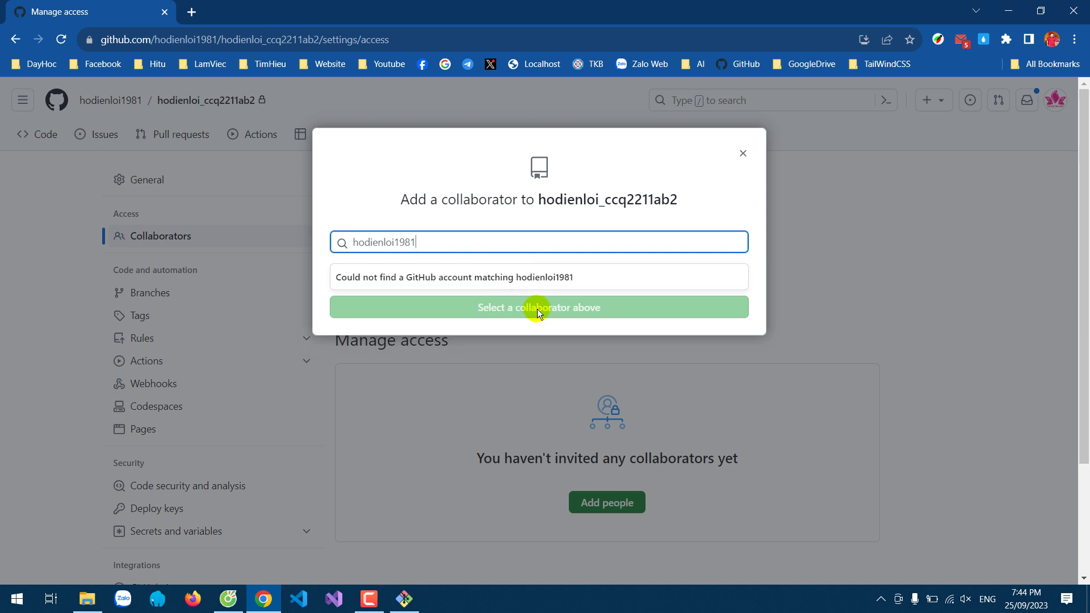
click(742, 154)
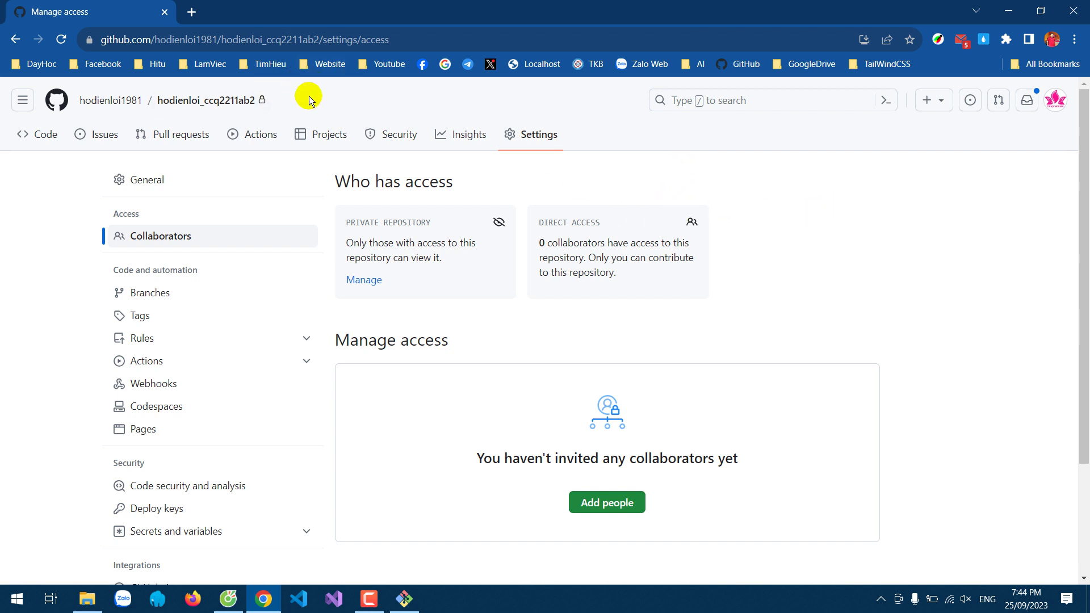
Step: Go back to the repository's main page and copy its web address
click(221, 105)
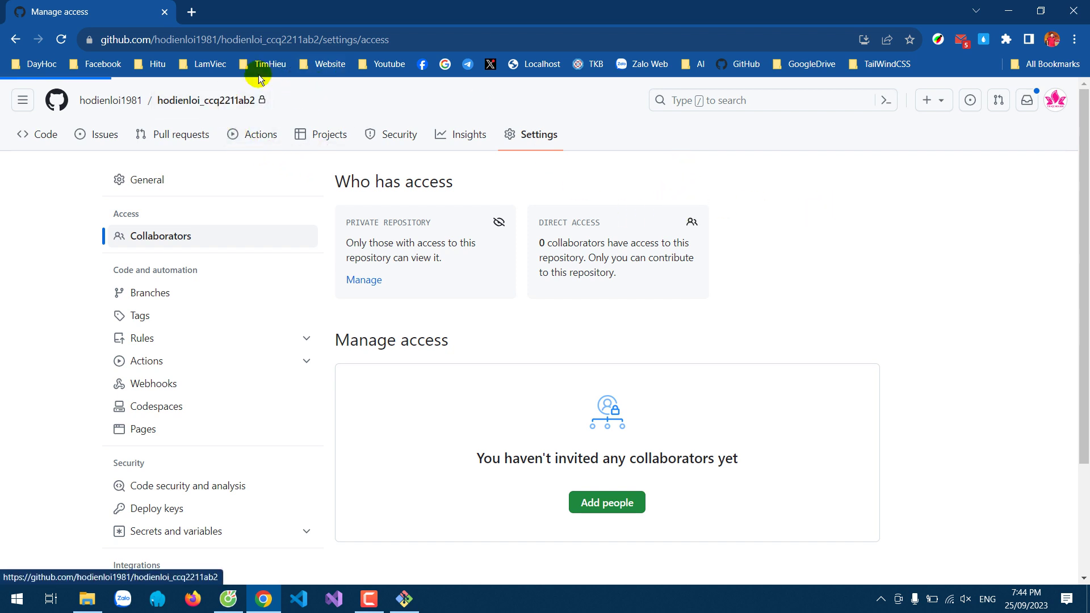
click(363, 36)
key(ctrl+c)
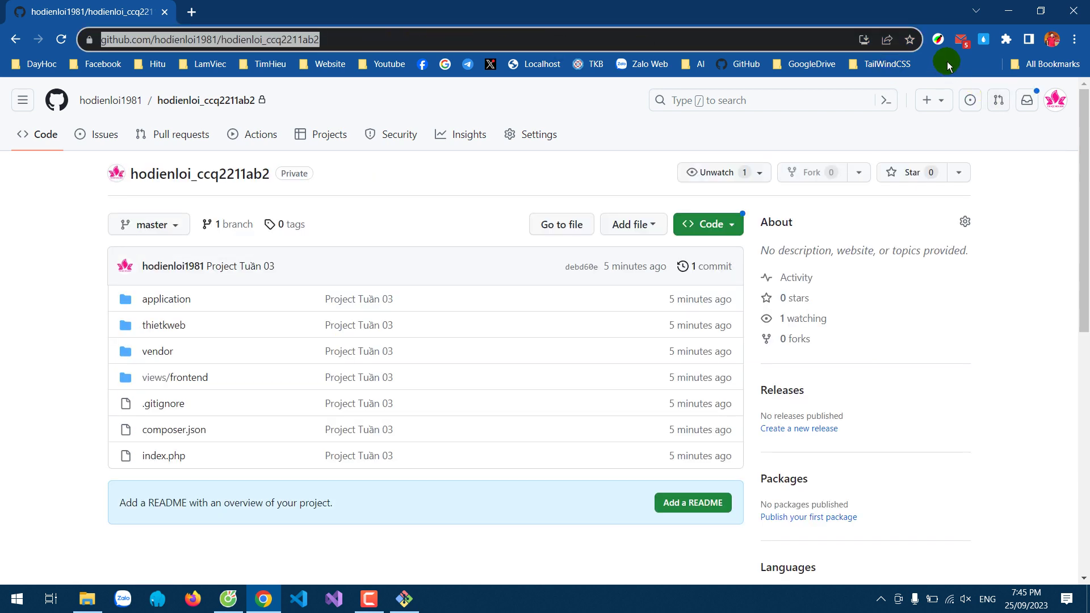
Step: Open the bookmarked Google Drive spreadsheet "Lập trình Web_CCQ2211AB" in a new browser tab
click(195, 13)
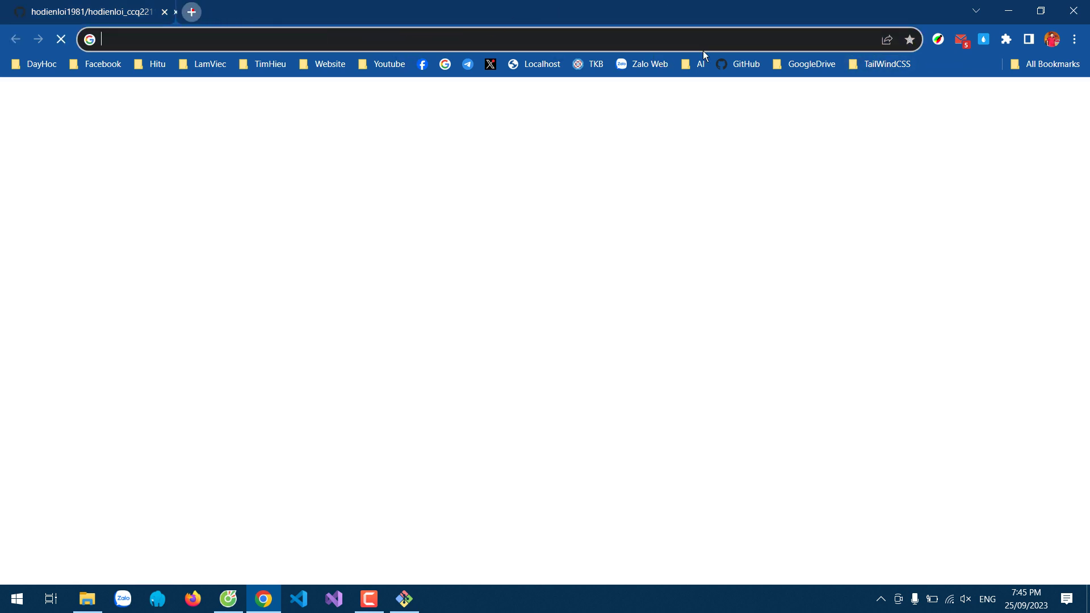
click(811, 65)
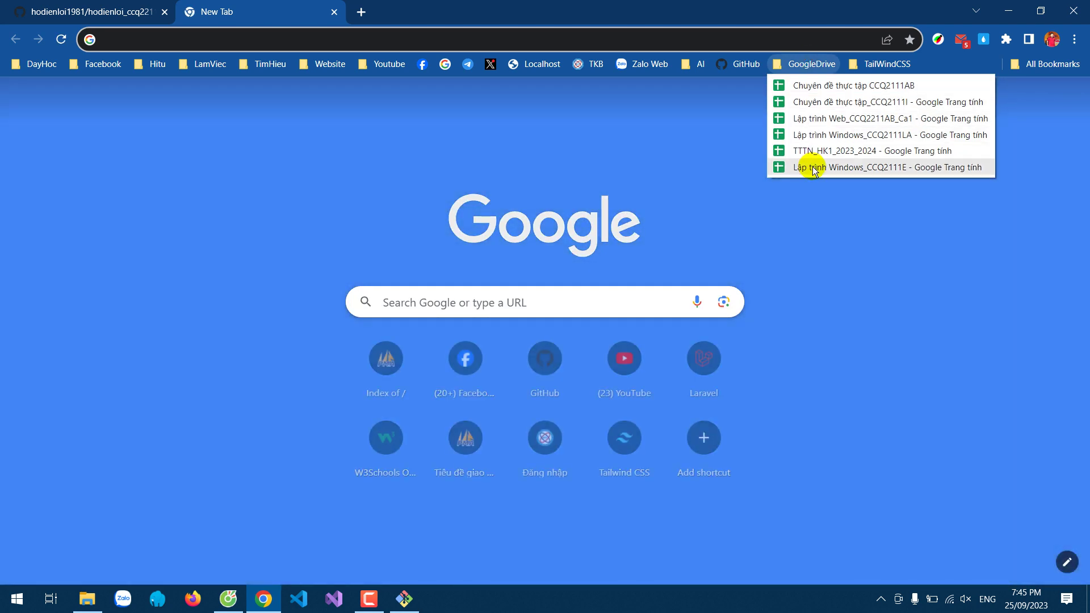
click(838, 86)
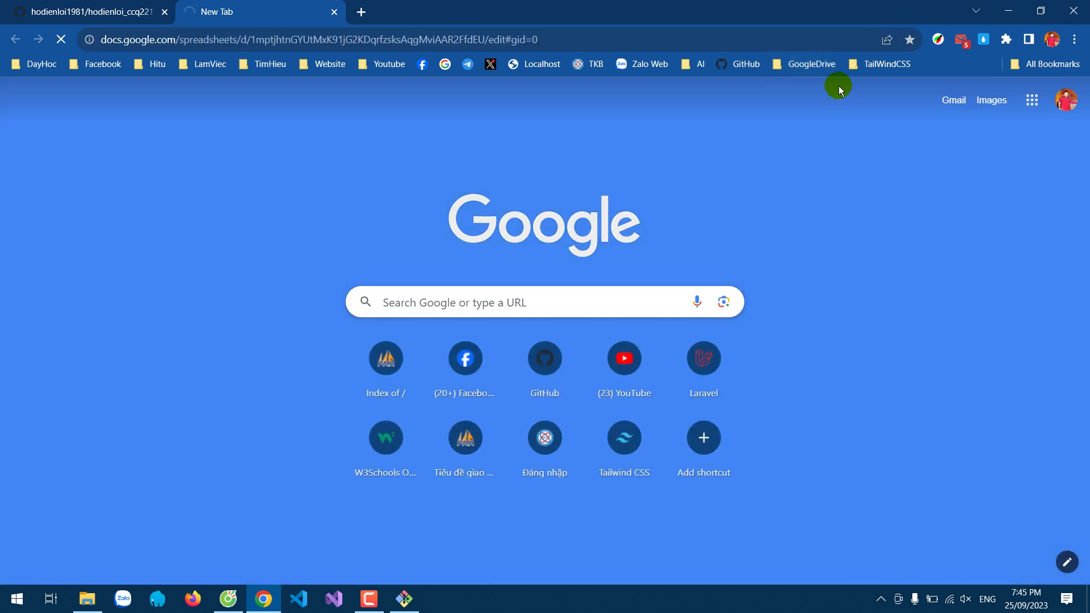
click(389, 65)
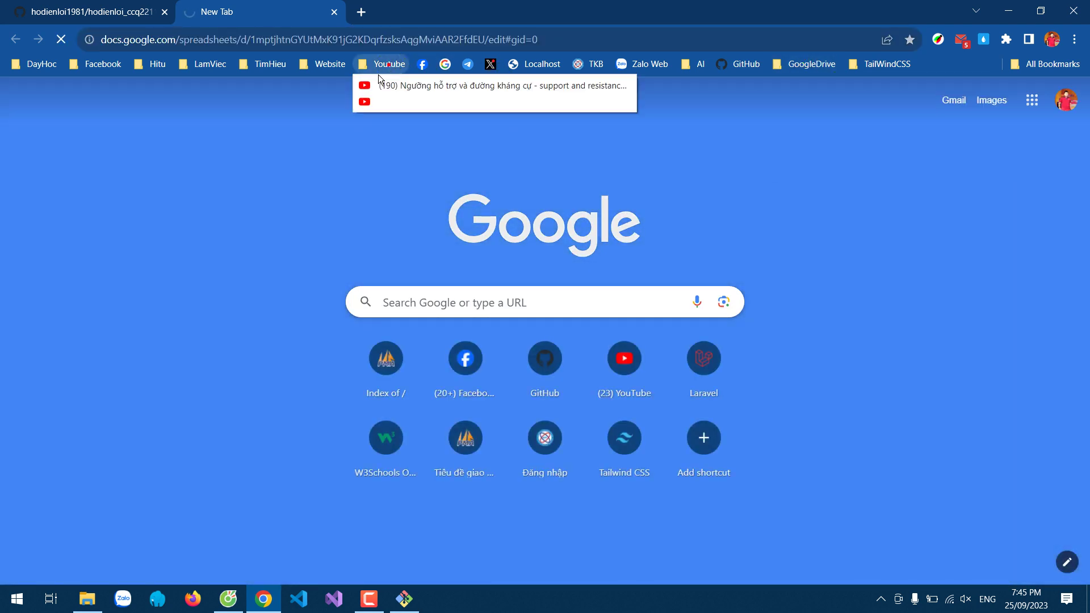
mouse_move(848, 72)
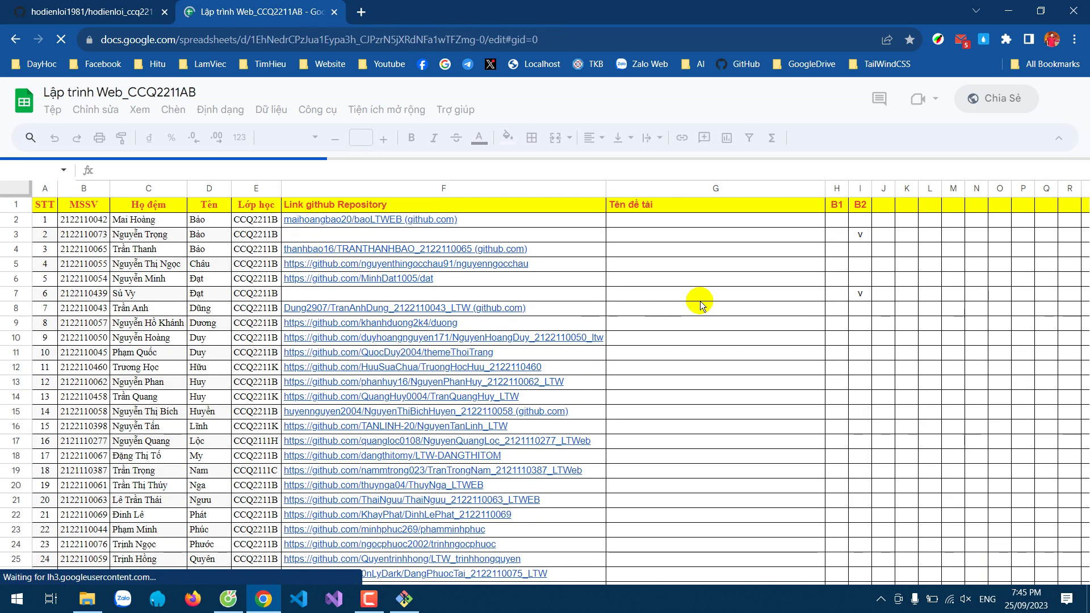
click(700, 301)
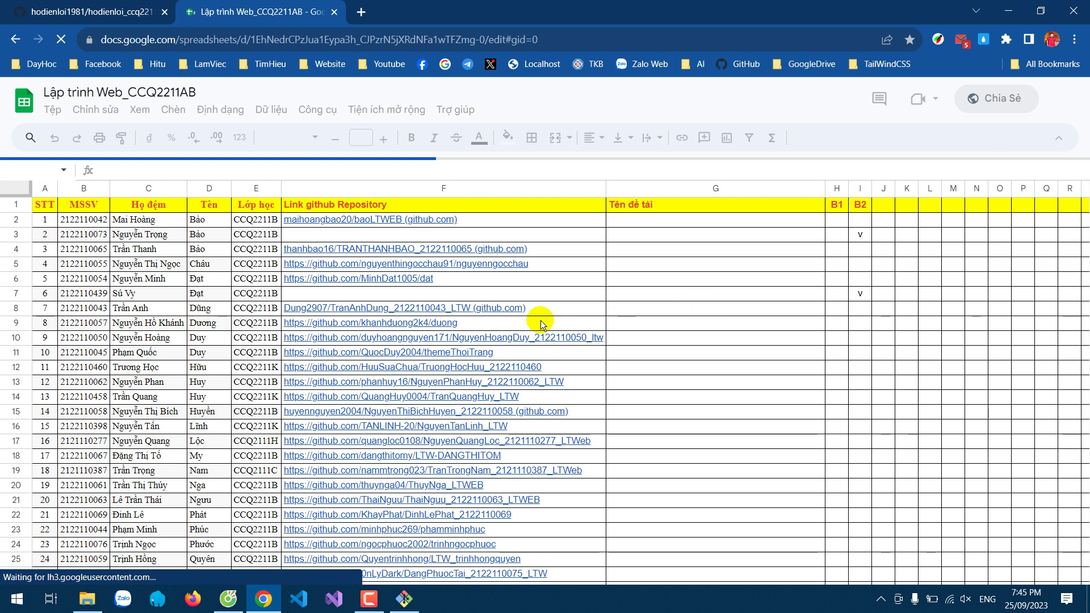
scroll(539, 318, down, 5)
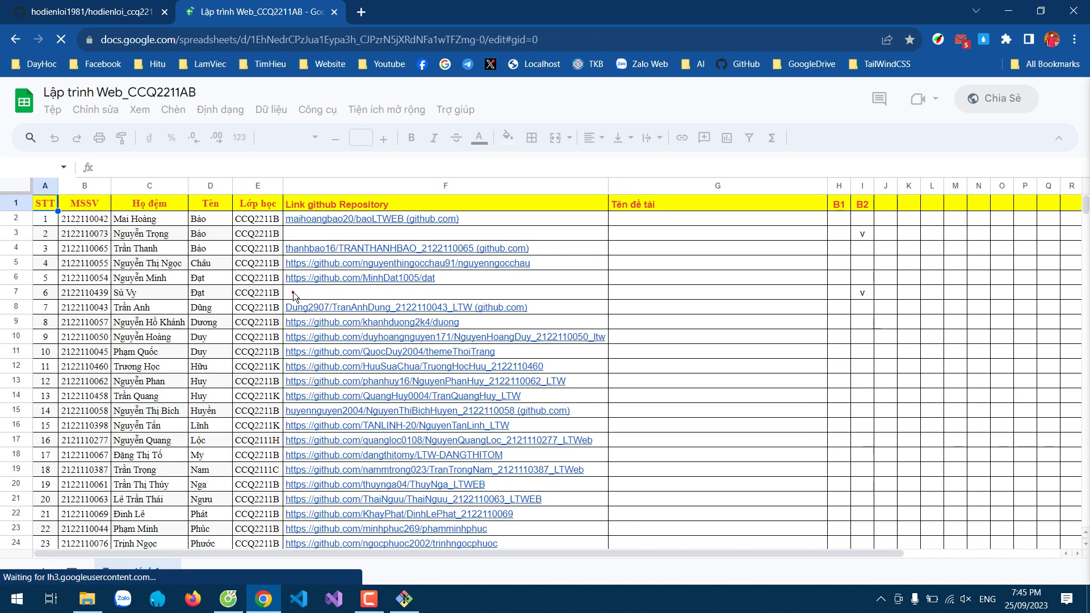
Step: Paste the repository address into cell F7 of the "Link github Repository" column and undo the paste
click(292, 294)
key(ctrl+v)
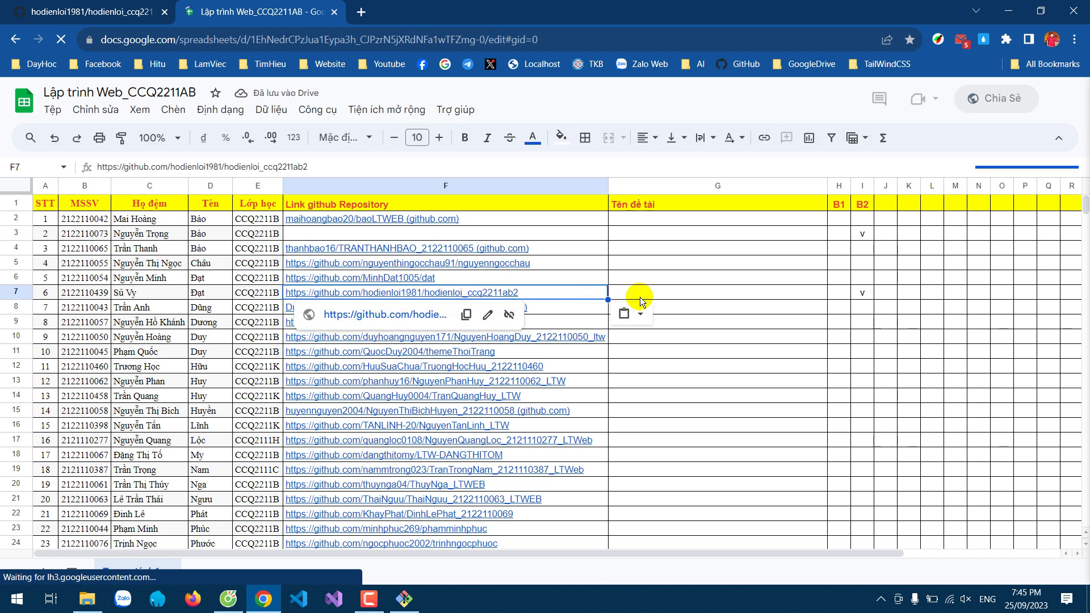
key(ctrl+z)
click(709, 324)
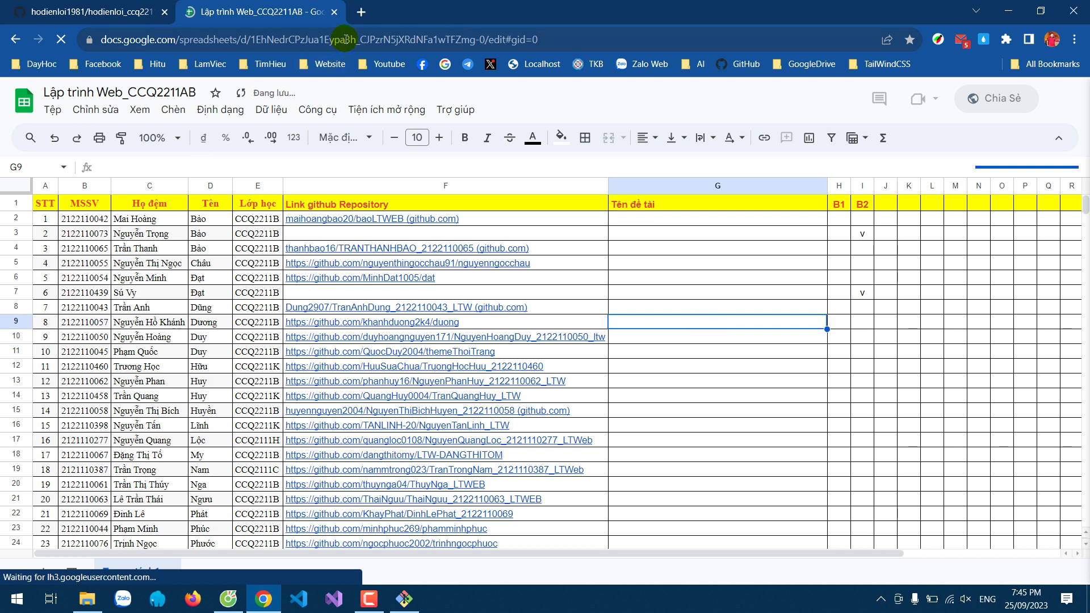
click(334, 12)
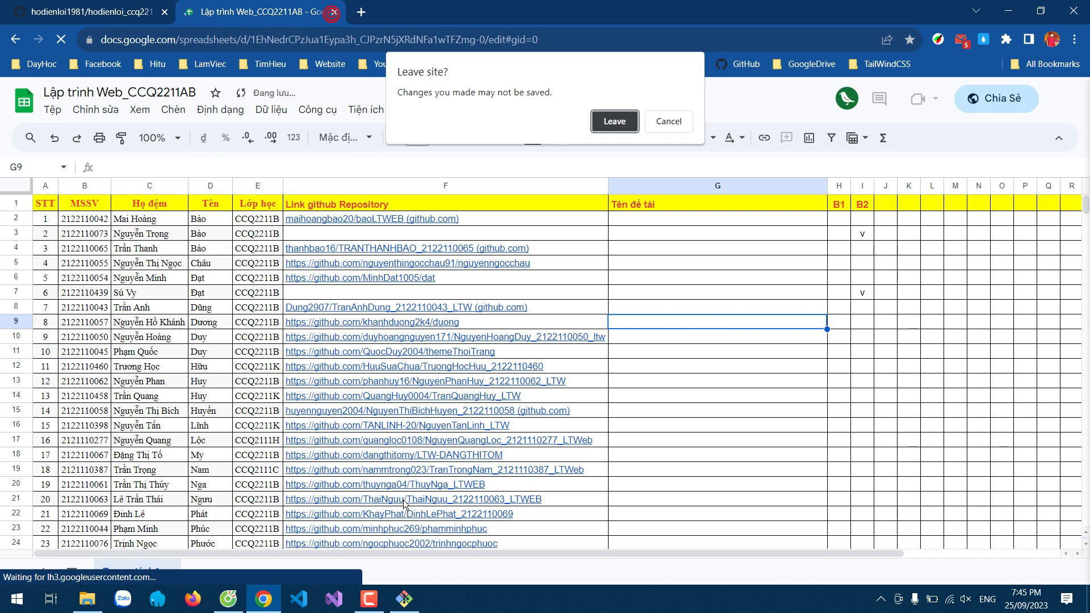
click(369, 599)
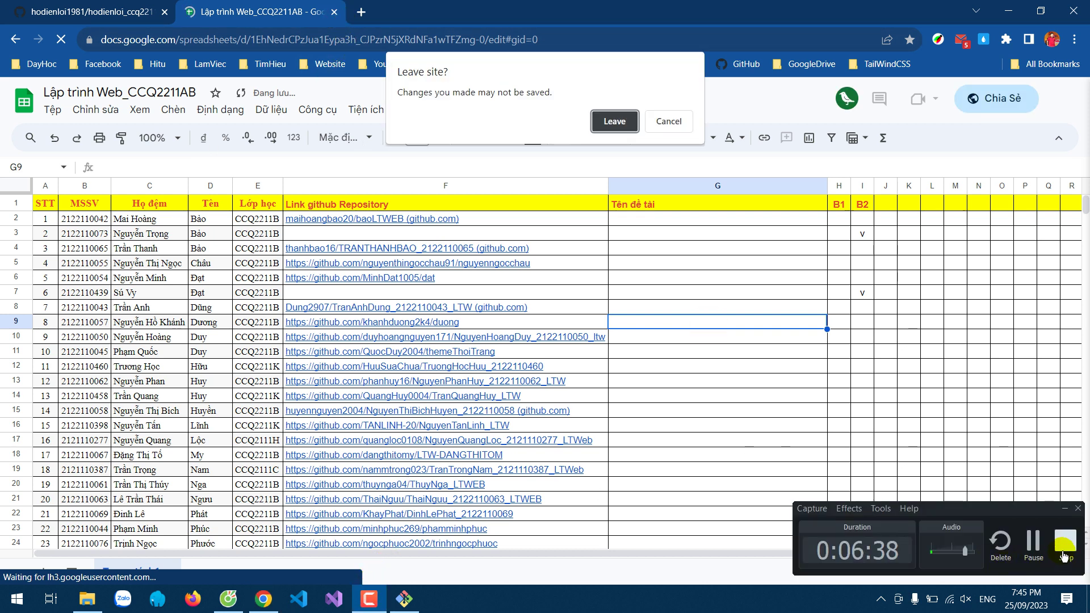